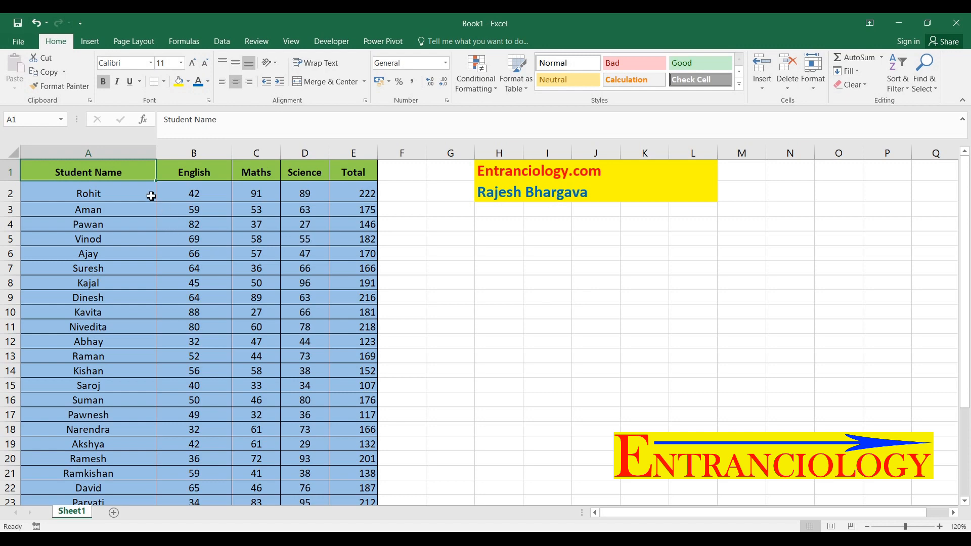
Step: Examine the marks table's headers, first student entry, and English, Maths and Science marks
{"action": "left_click", "coordinate": [196, 175]}
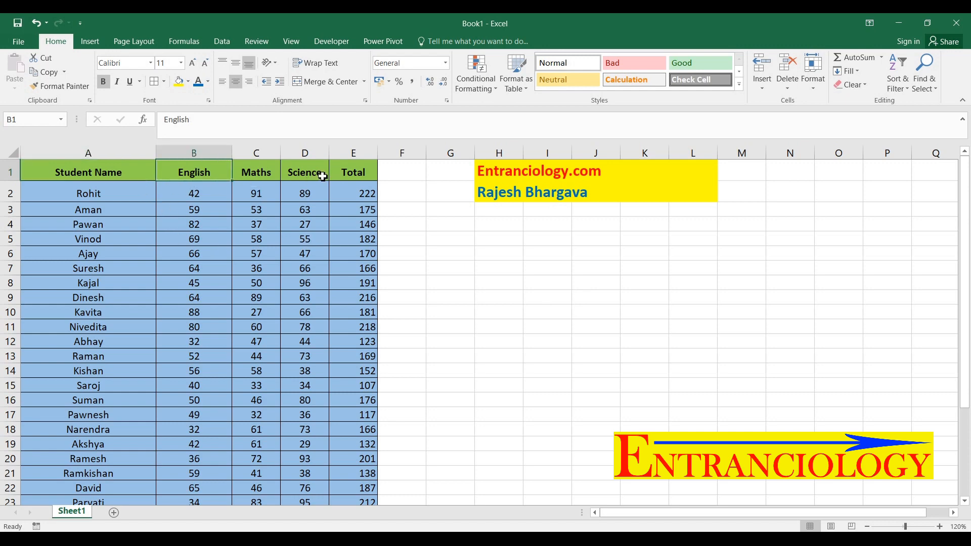
{"action": "left_click", "coordinate": [321, 176]}
{"action": "left_click", "coordinate": [359, 177]}
{"action": "left_click", "coordinate": [142, 196]}
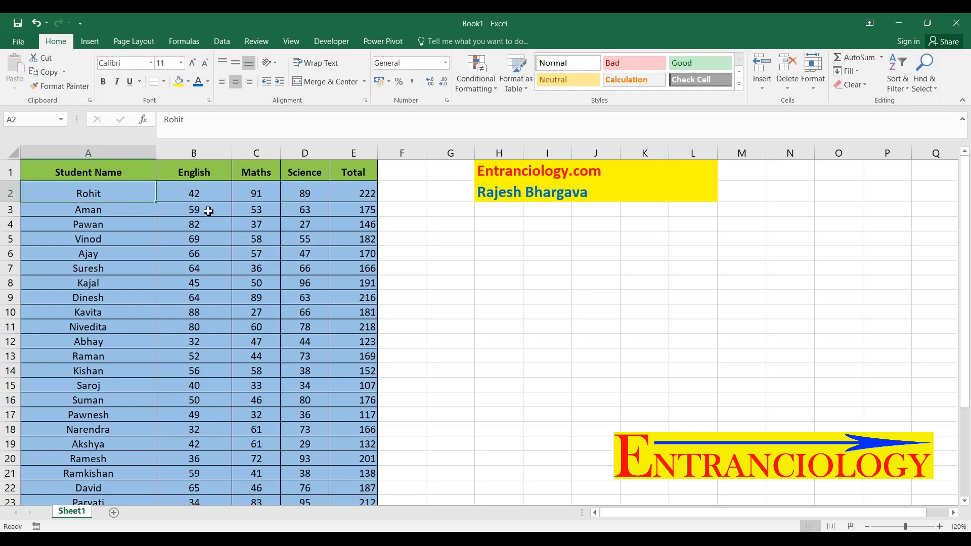
{"action": "left_click", "coordinate": [208, 177]}
{"action": "left_click", "coordinate": [257, 175]}
{"action": "left_click", "coordinate": [302, 175]}
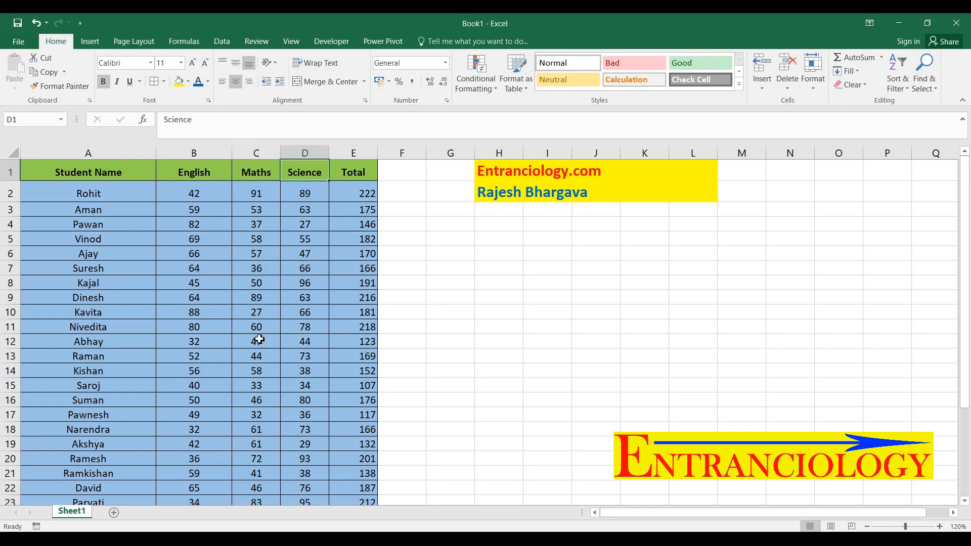
{"action": "scroll", "coordinate": [259, 339], "scroll_direction": "down", "scroll_amount": 3}
{"action": "scroll", "coordinate": [259, 337], "scroll_direction": "up", "scroll_amount": 3}
Step: Inspect the Total column's sum formula in E2 and look through the totals below it
{"action": "left_click", "coordinate": [365, 177]}
{"action": "left_click", "coordinate": [367, 192]}
{"action": "scroll", "coordinate": [357, 330], "scroll_direction": "down", "scroll_amount": 4}
{"action": "scroll", "coordinate": [357, 330], "scroll_direction": "up", "scroll_amount": 4}
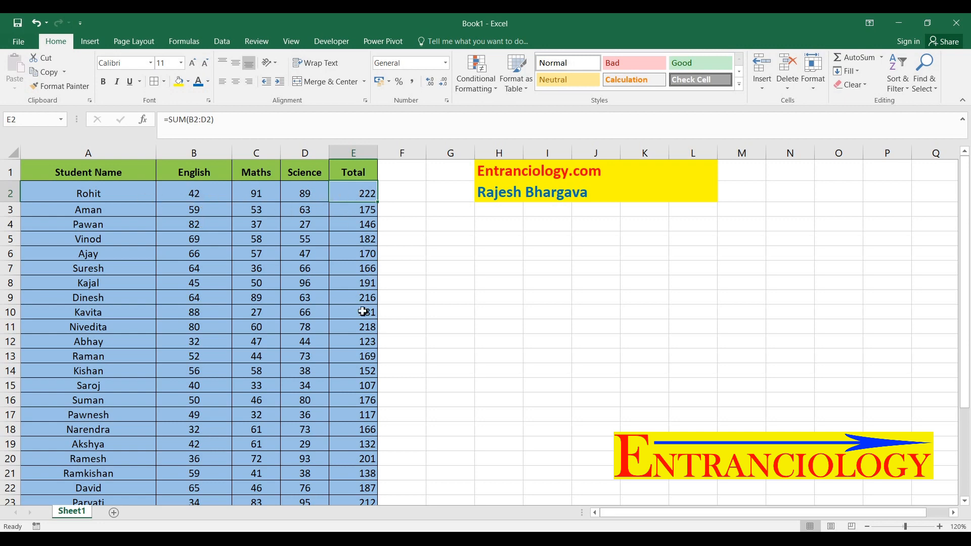
{"action": "scroll", "coordinate": [357, 315], "scroll_direction": "down", "scroll_amount": 3}
{"action": "scroll", "coordinate": [358, 315], "scroll_direction": "up", "scroll_amount": 3}
Step: View the conditional formatting options under Highlight Cells Rules and Top/Bottom Rules
{"action": "left_click", "coordinate": [490, 86]}
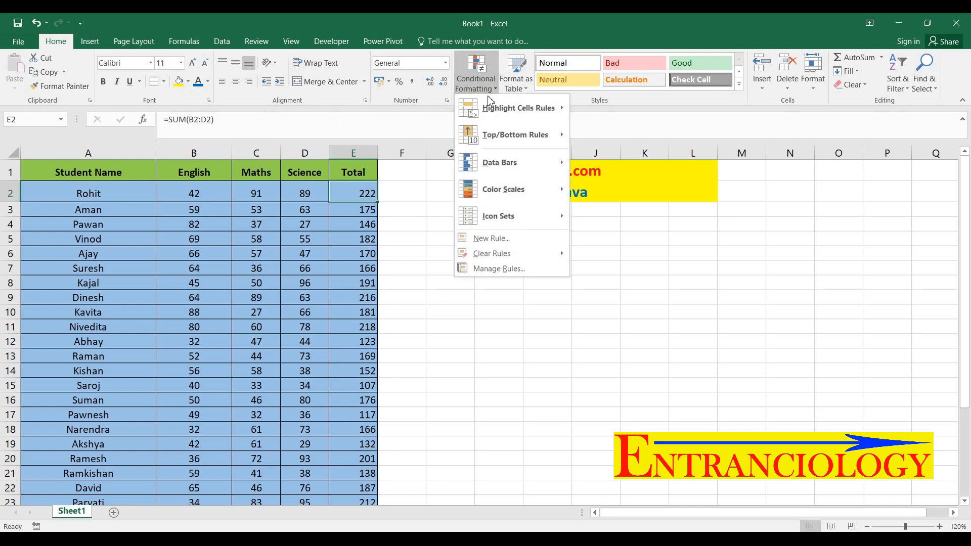
{"action": "mouse_move", "coordinate": [488, 109]}
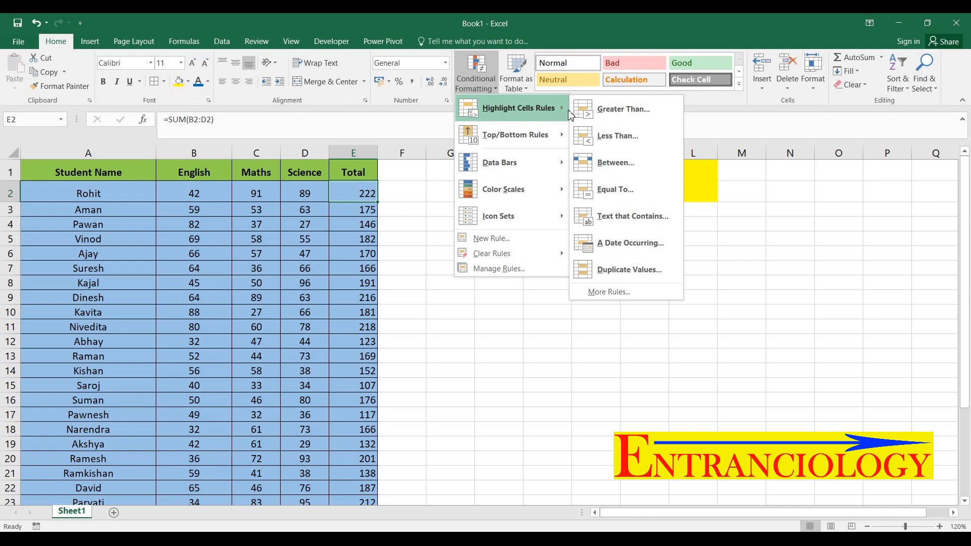
{"action": "mouse_move", "coordinate": [495, 146]}
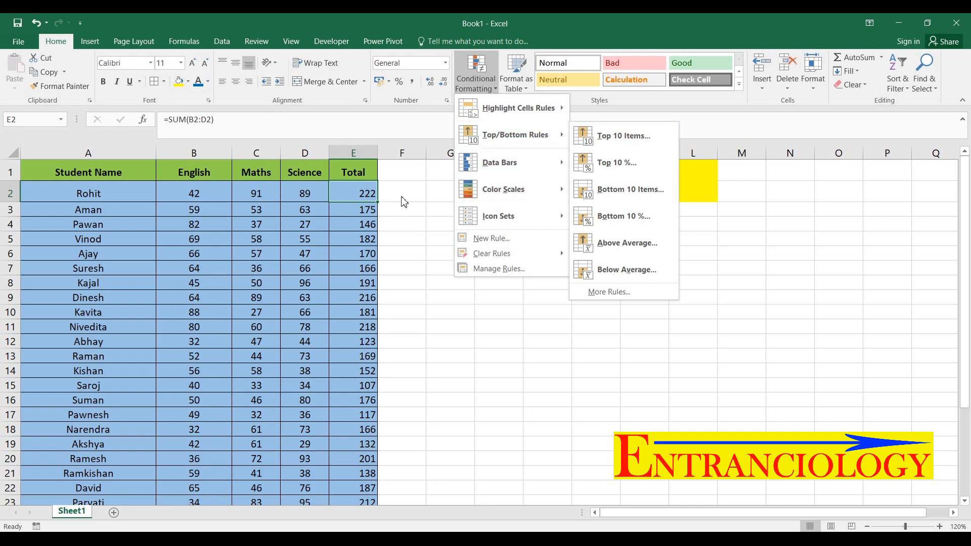
Step: Select the Total marks from E2 down to E31 and look over the selected range
{"action": "left_click", "coordinate": [356, 195]}
{"action": "key", "text": "ctrl+shift+Down"}
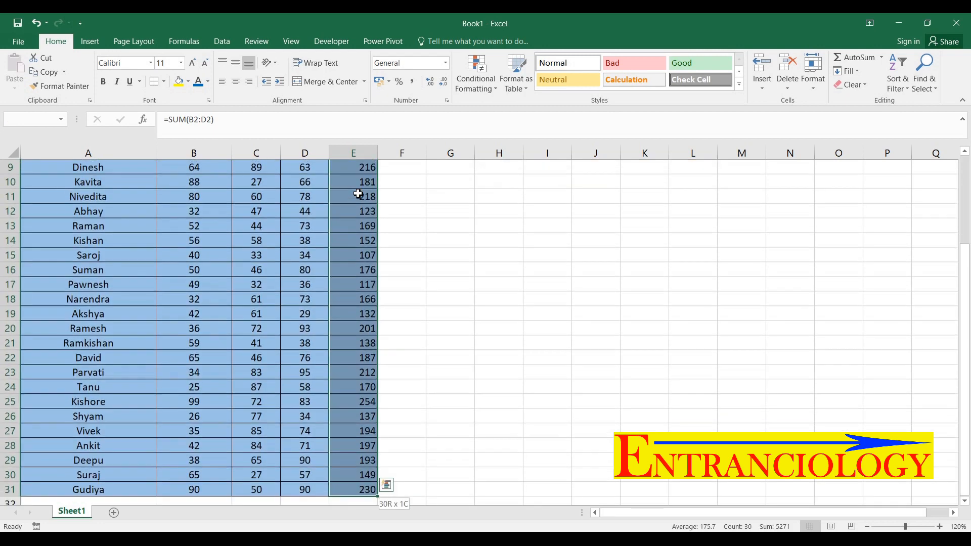
{"action": "scroll", "coordinate": [353, 374], "scroll_direction": "down", "scroll_amount": 4}
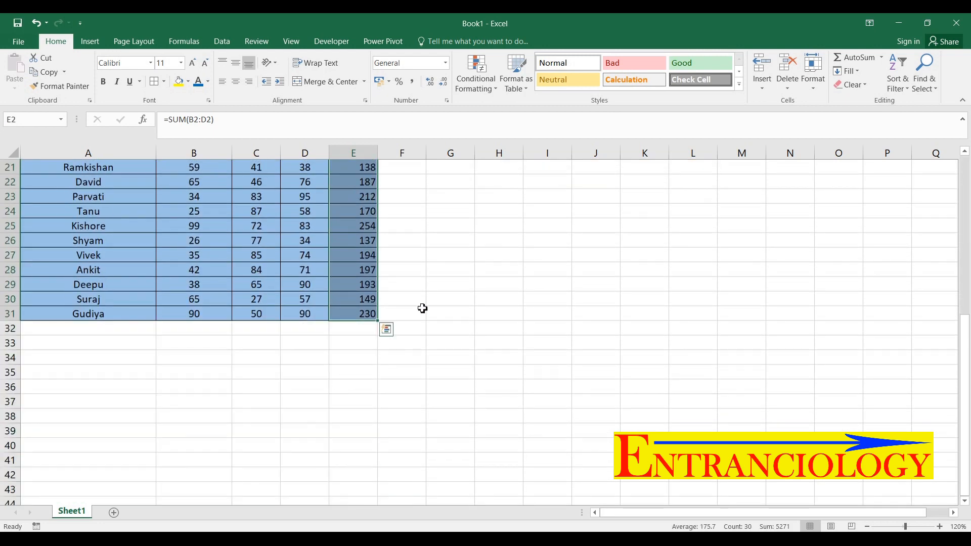
{"action": "scroll", "coordinate": [429, 312], "scroll_direction": "up", "scroll_amount": 7}
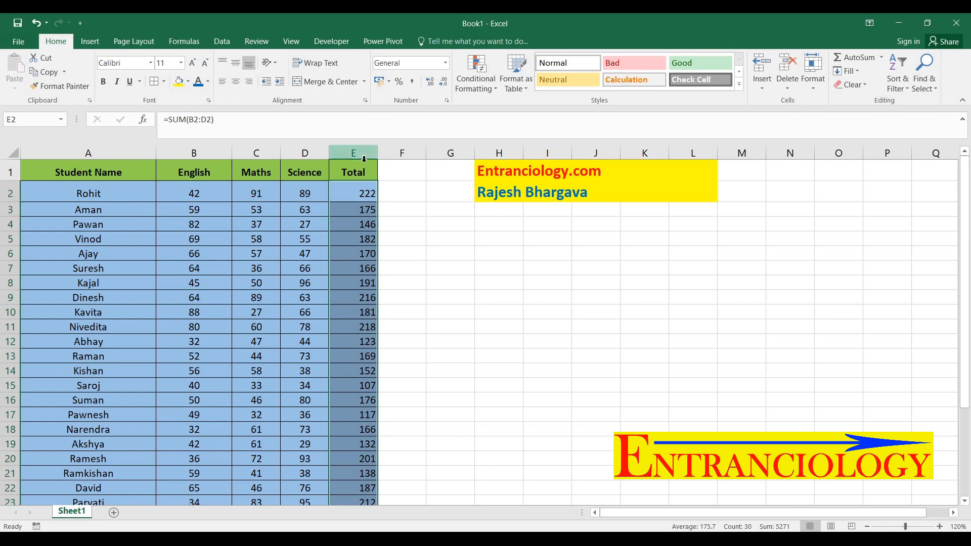
Step: Start a Top 10 Items conditional formatting rule on totals E2:E31 and preview it with Yellow Fill with Dark Yellow Text
{"action": "left_click", "coordinate": [360, 193]}
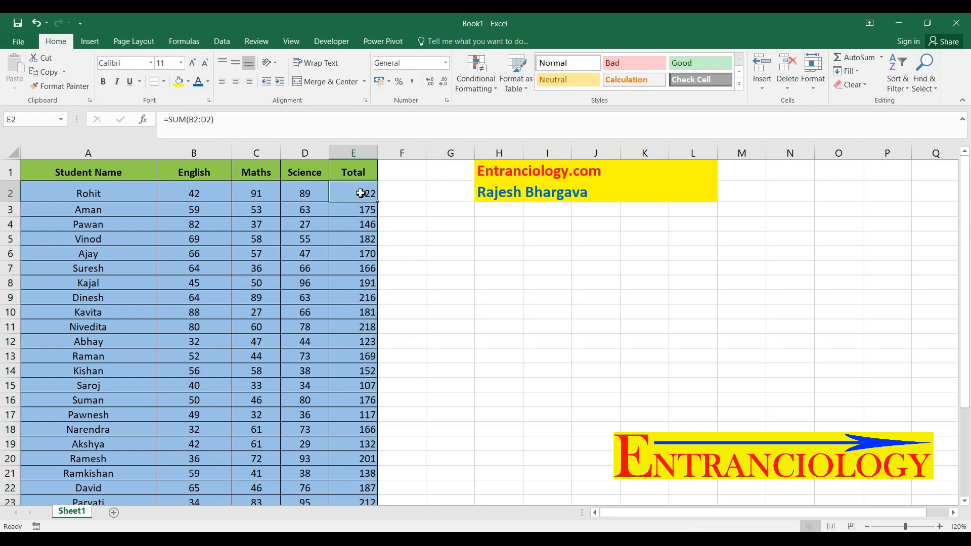
{"action": "key", "text": "ctrl+shift+Down"}
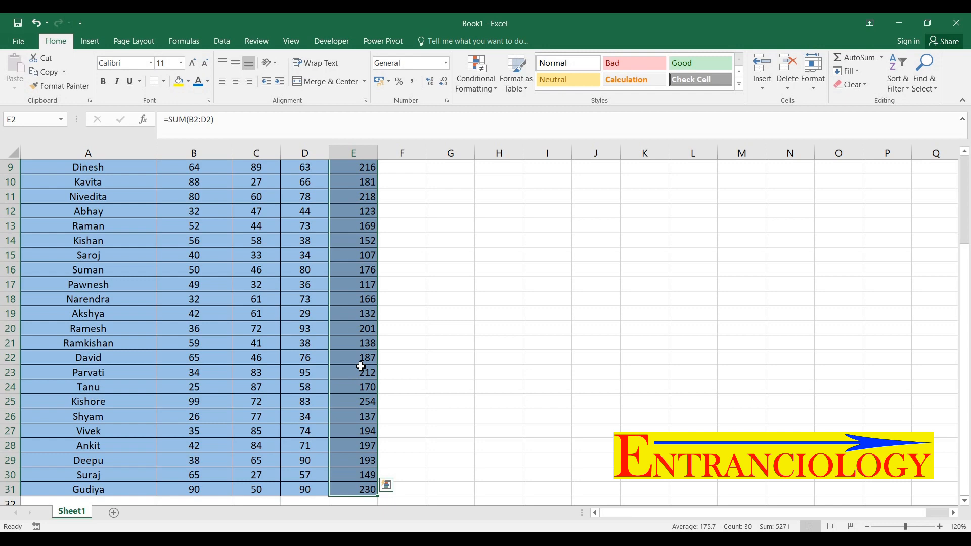
{"action": "scroll", "coordinate": [361, 366], "scroll_direction": "up", "scroll_amount": 3}
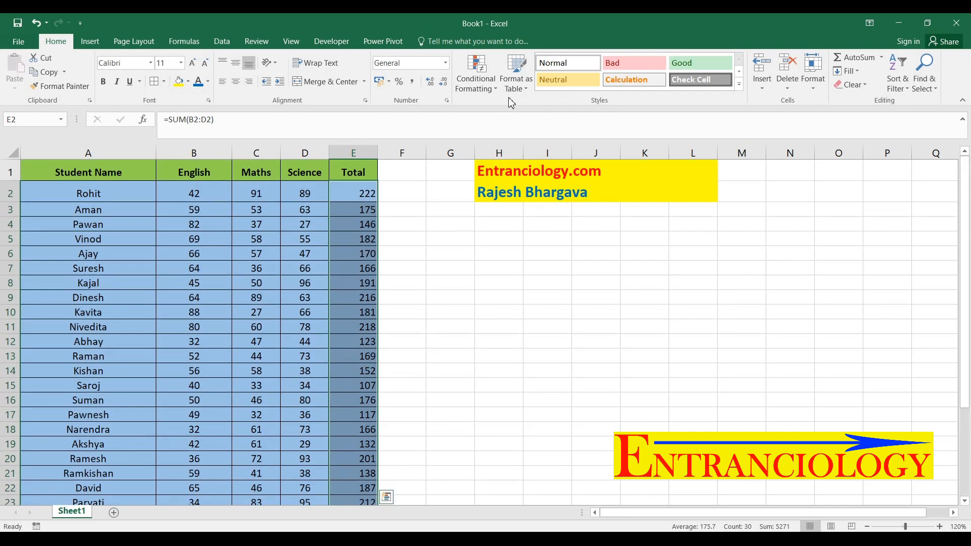
{"action": "left_click", "coordinate": [477, 86]}
{"action": "mouse_move", "coordinate": [521, 109]}
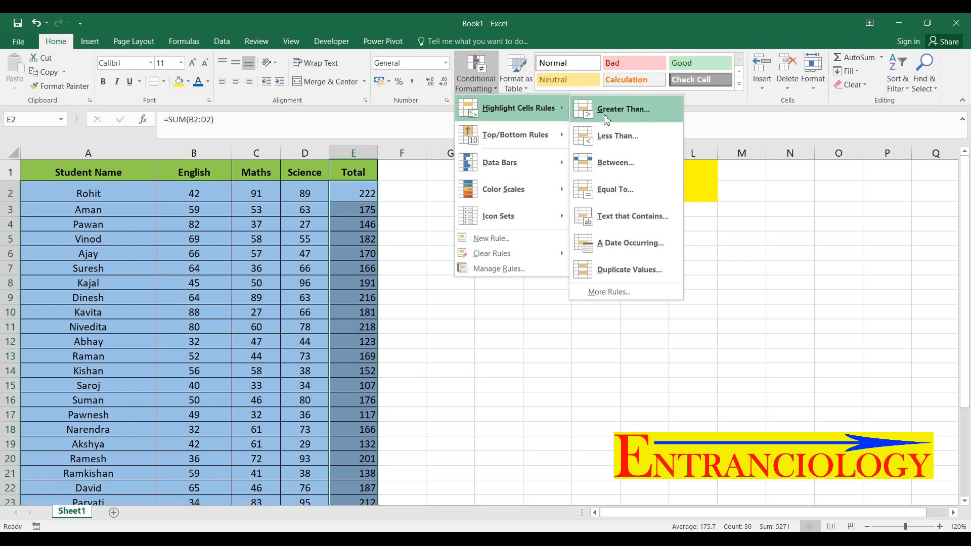
{"action": "mouse_move", "coordinate": [554, 145]}
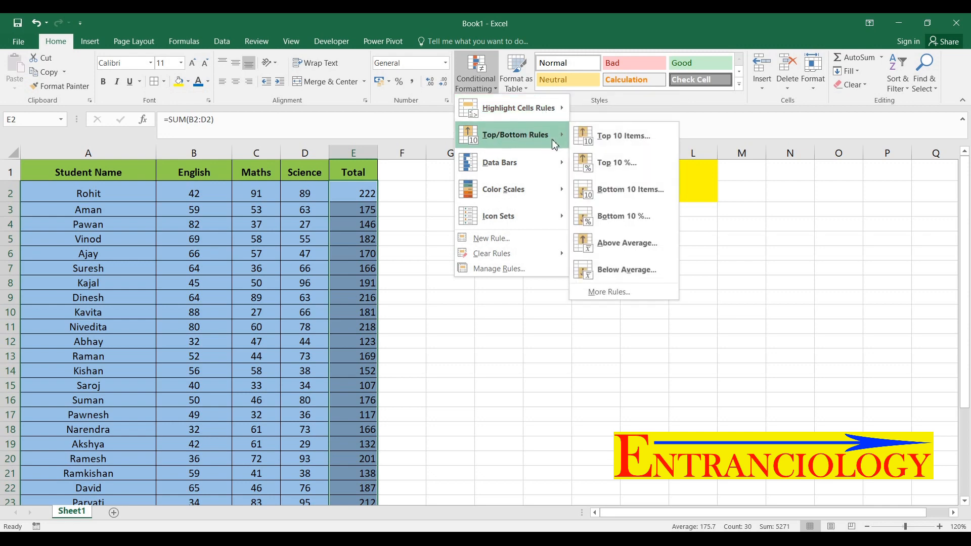
{"action": "left_click", "coordinate": [628, 142]}
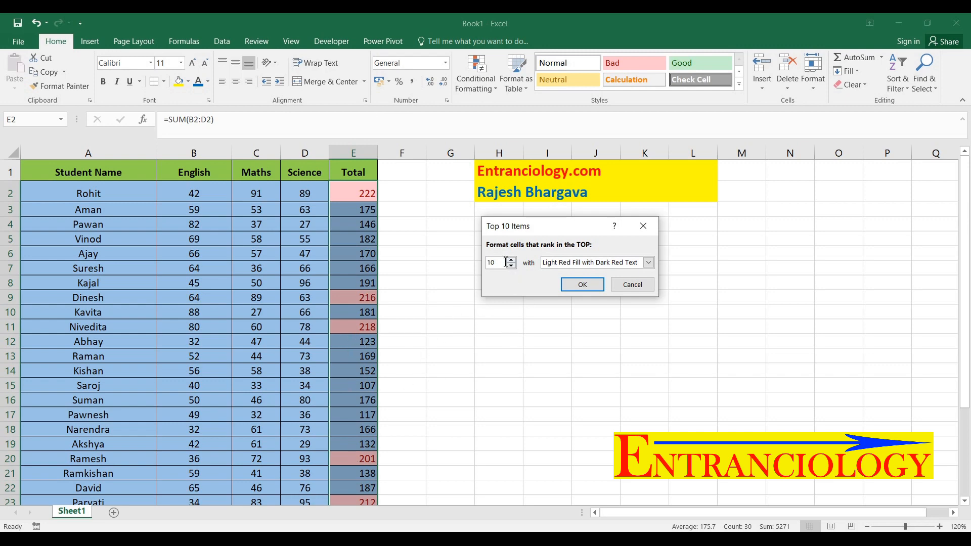
{"action": "left_click", "coordinate": [649, 262]}
{"action": "left_click", "coordinate": [589, 278]}
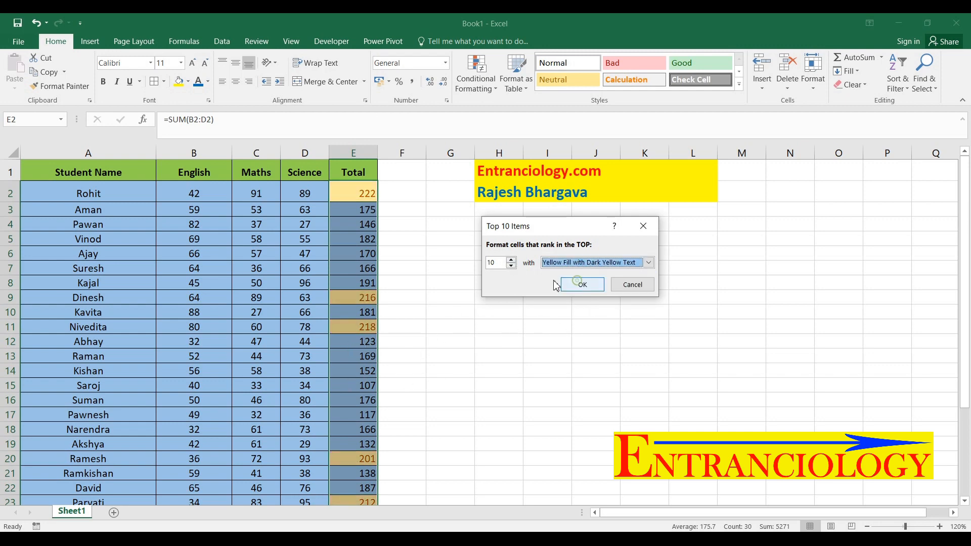
Step: Set the rule to the top 5 totals with Light Red Fill with Dark Red Text and apply it
{"action": "left_click", "coordinate": [648, 262]}
{"action": "left_click", "coordinate": [589, 269]}
{"action": "left_click_drag", "start_coordinate": [500, 263], "coordinate": [476, 263]}
{"action": "type", "text": "5"}
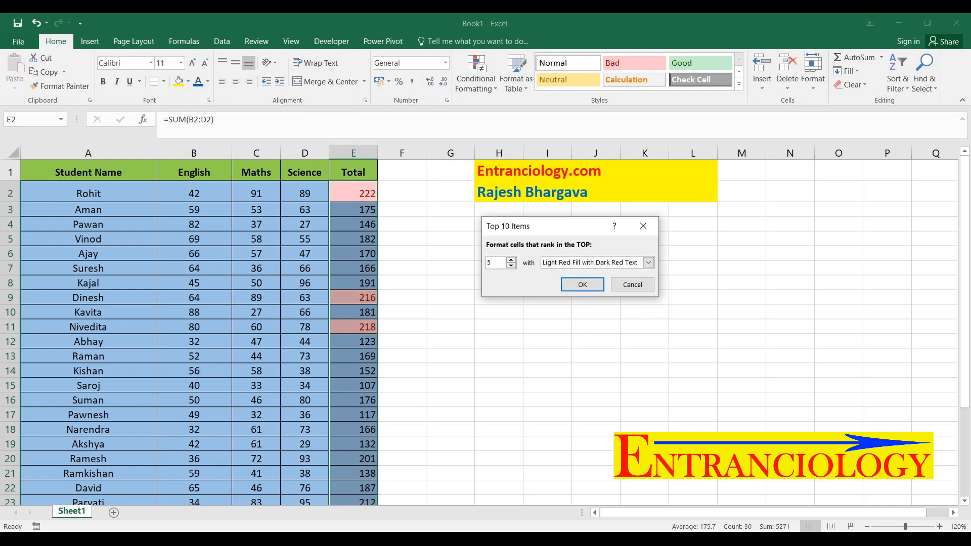
{"action": "left_click", "coordinate": [583, 284]}
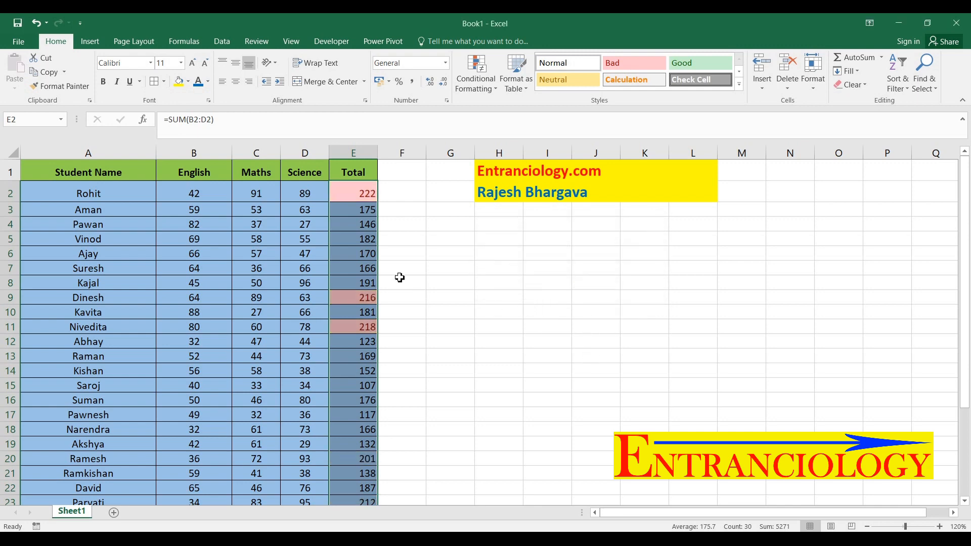
Step: Check which cells in the Total column are highlighted by the top 5 rule
{"action": "left_click", "coordinate": [360, 296]}
{"action": "scroll", "coordinate": [373, 294], "scroll_direction": "down", "scroll_amount": 6}
{"action": "left_click", "coordinate": [356, 343]}
{"action": "scroll", "coordinate": [381, 317], "scroll_direction": "up", "scroll_amount": 6}
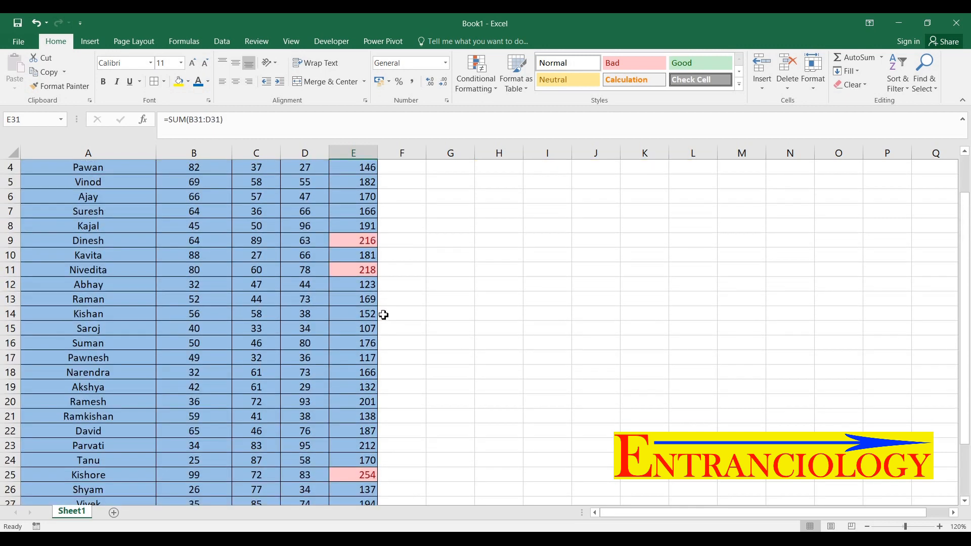
{"action": "left_click", "coordinate": [359, 194]}
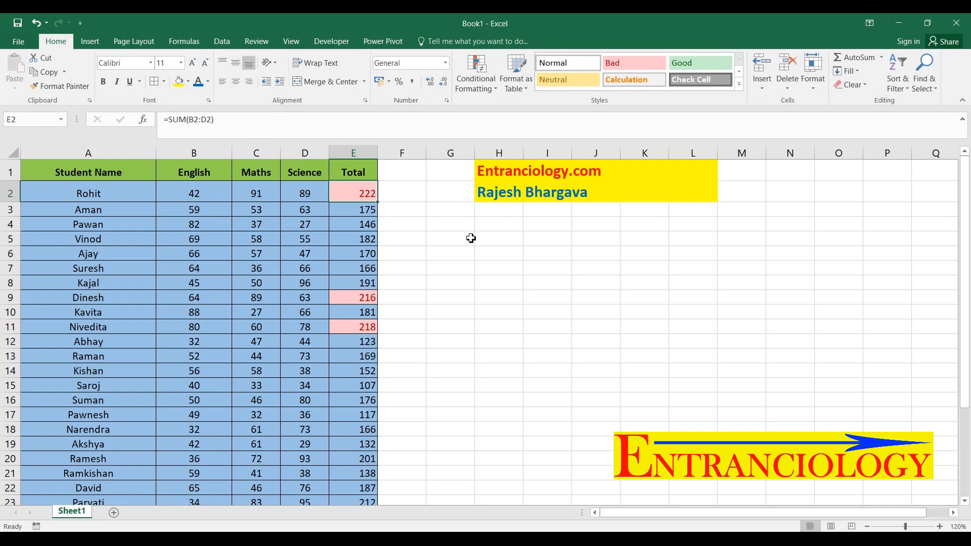
Step: Undo the top 5 highlighting in the Total column and view the available Top/Bottom rules
{"action": "key", "text": "ctrl+z"}
{"action": "left_click", "coordinate": [365, 195]}
{"action": "key", "text": "ctrl+shift+Down"}
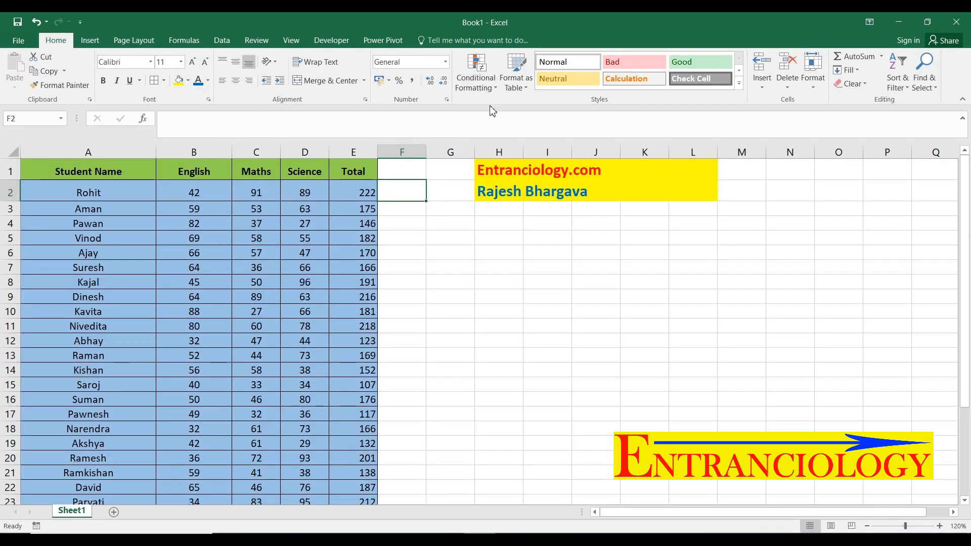
{"action": "left_click", "coordinate": [476, 76]}
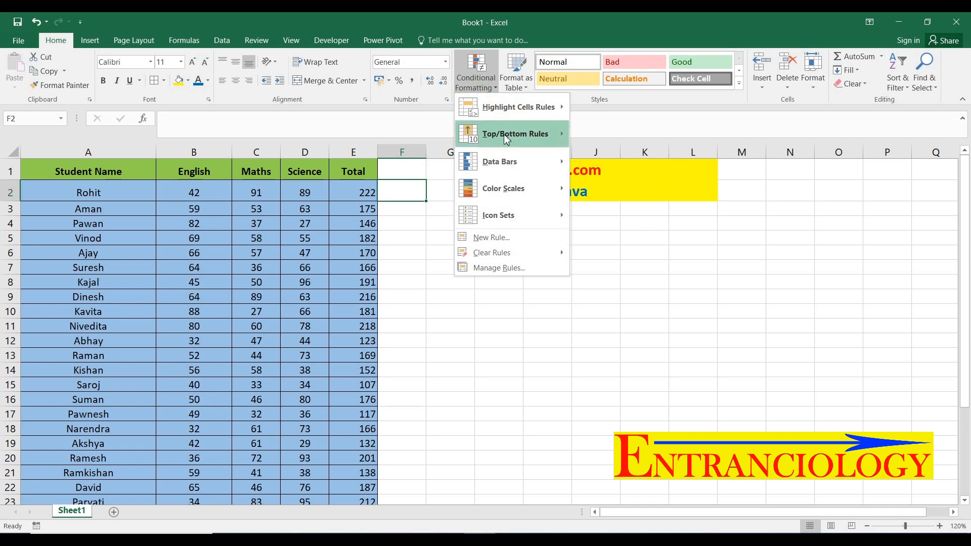
{"action": "mouse_move", "coordinate": [523, 135]}
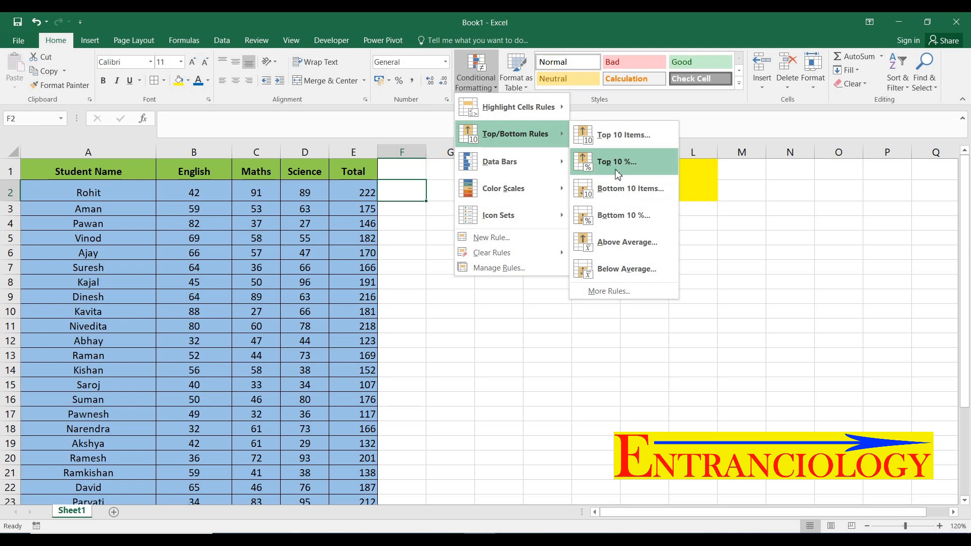
Step: Apply a Top 10% conditional formatting rule to totals E2:E31 with Light Red Fill with Dark Red Text
{"action": "left_click", "coordinate": [368, 192]}
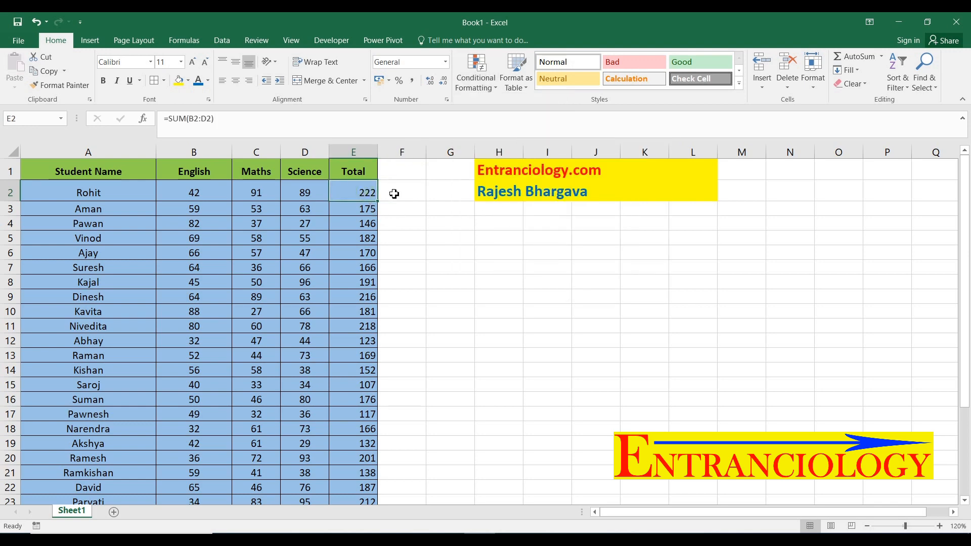
{"action": "scroll", "coordinate": [394, 194], "scroll_direction": "down", "scroll_amount": 3}
{"action": "scroll", "coordinate": [394, 193], "scroll_direction": "up", "scroll_amount": 3}
{"action": "key", "text": "Down"}
{"action": "key", "text": "Up"}
{"action": "key", "text": "ctrl+shift+Down"}
{"action": "scroll", "coordinate": [380, 274], "scroll_direction": "up", "scroll_amount": 3}
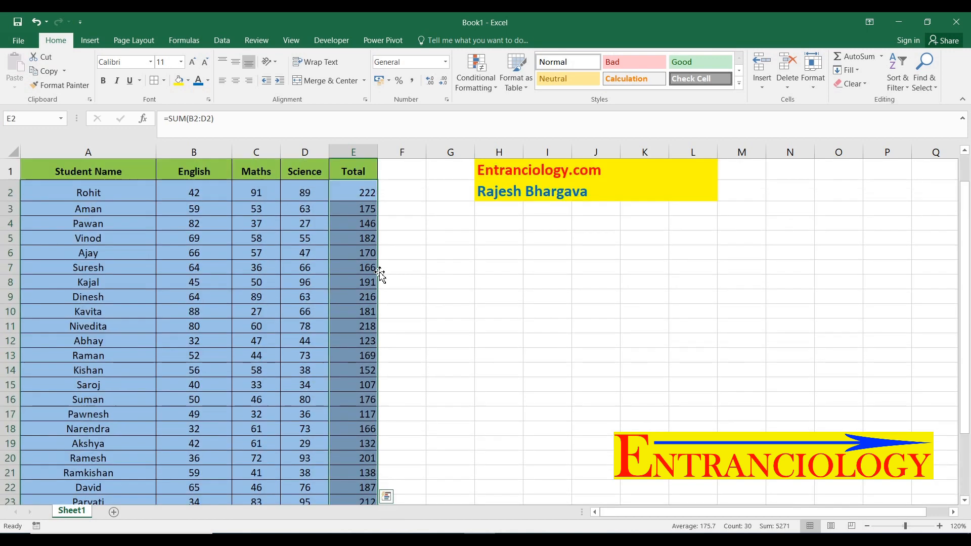
{"action": "left_click", "coordinate": [476, 76]}
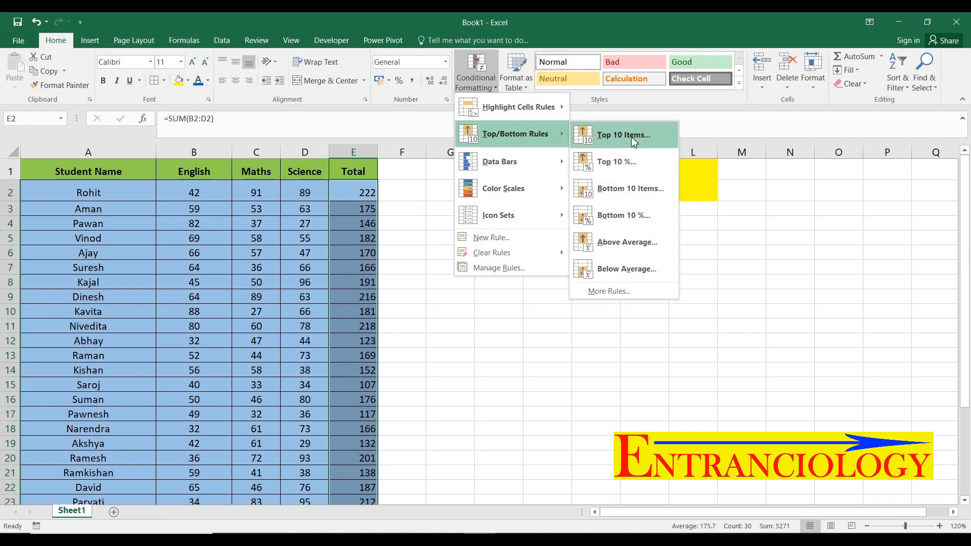
{"action": "left_click", "coordinate": [614, 162]}
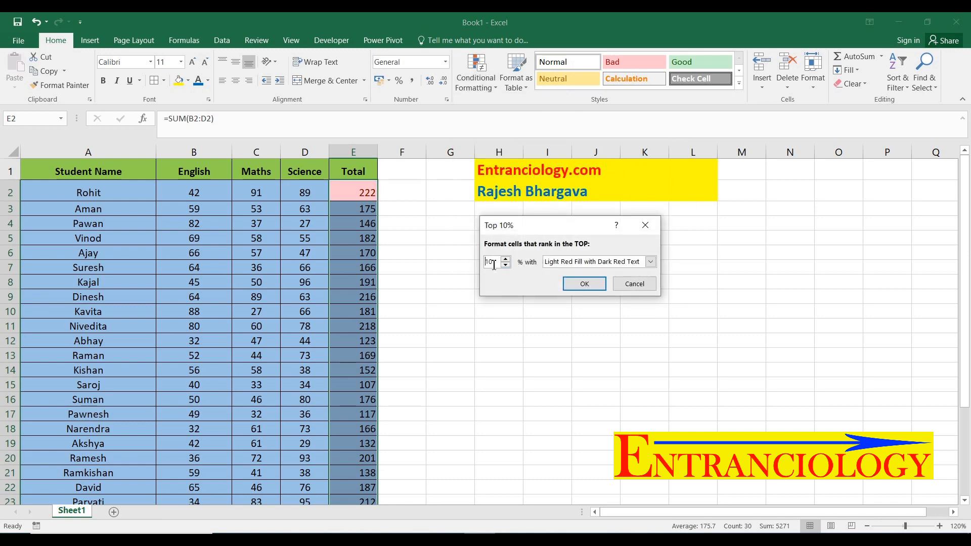
{"action": "left_click", "coordinate": [584, 284]}
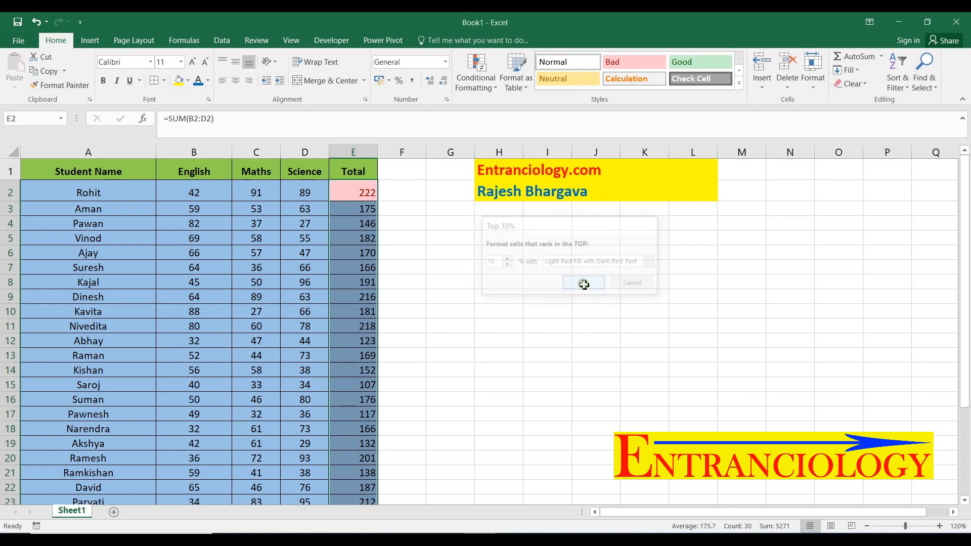
Step: Check which cells in the Total column are highlighted by the Top 10% rule
{"action": "left_click", "coordinate": [369, 191]}
{"action": "scroll", "coordinate": [435, 271], "scroll_direction": "down", "scroll_amount": 7}
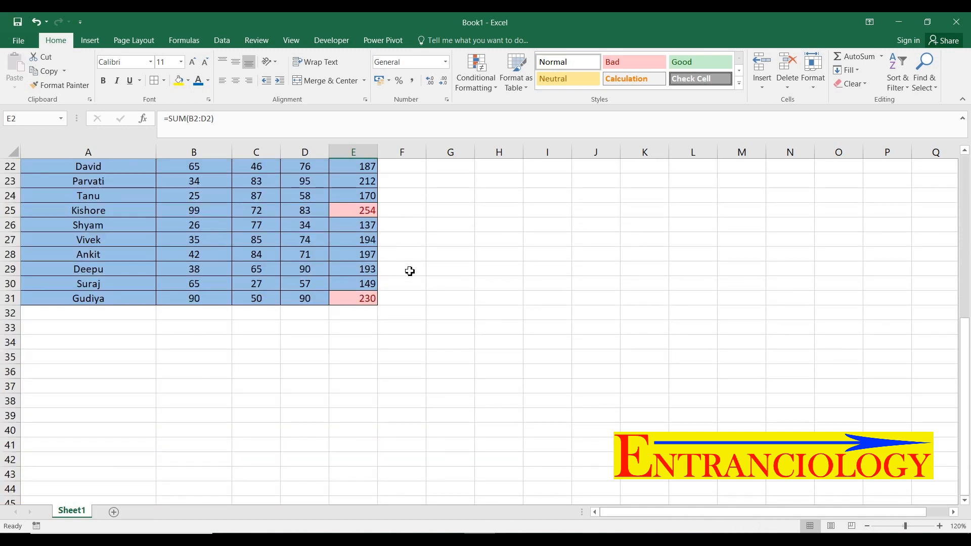
{"action": "scroll", "coordinate": [407, 271], "scroll_direction": "up", "scroll_amount": 7}
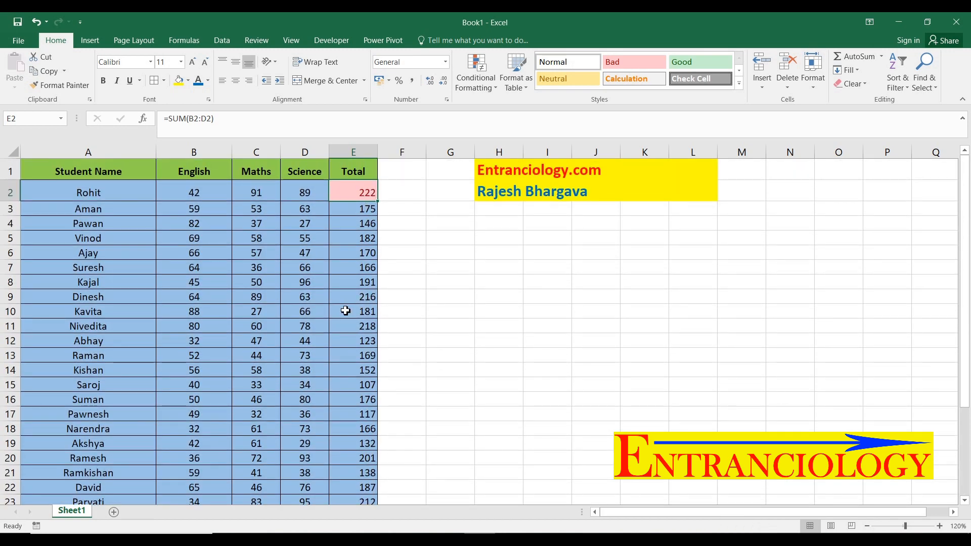
{"action": "scroll", "coordinate": [354, 310], "scroll_direction": "down", "scroll_amount": 3}
{"action": "left_click", "coordinate": [368, 474]}
{"action": "left_click", "coordinate": [365, 387]}
{"action": "scroll", "coordinate": [404, 359], "scroll_direction": "up", "scroll_amount": 3}
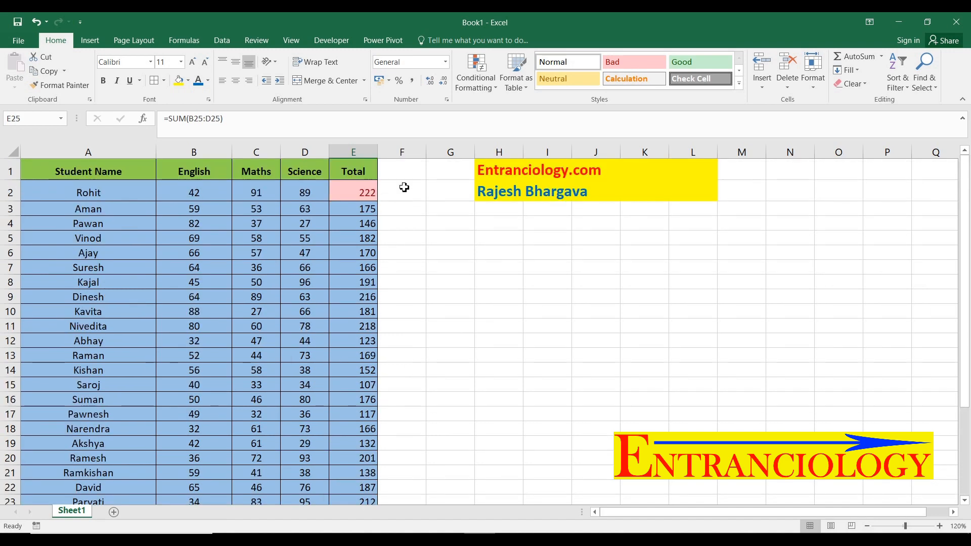
Step: Edit the Top 10% rule on totals E2:E31 so that it formats the top 20% of the selected range
{"action": "left_click", "coordinate": [370, 185]}
{"action": "key", "text": "ctrl+shift+Down"}
{"action": "left_click", "coordinate": [482, 96]}
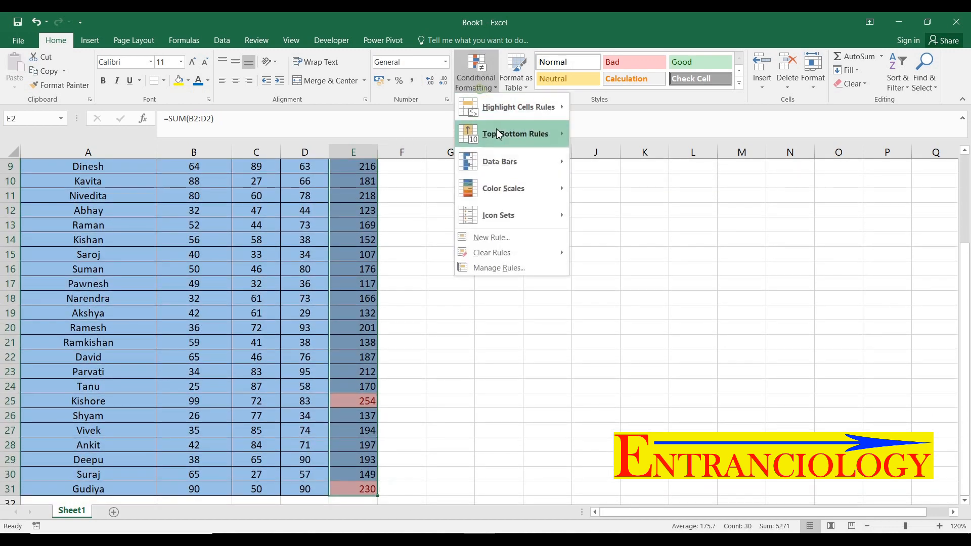
{"action": "mouse_move", "coordinate": [512, 146]}
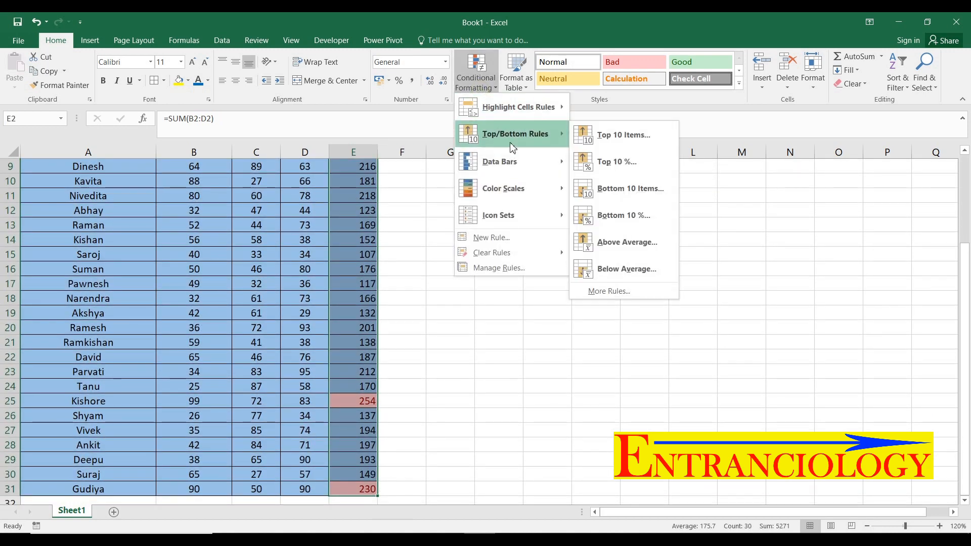
{"action": "left_click", "coordinate": [500, 269]}
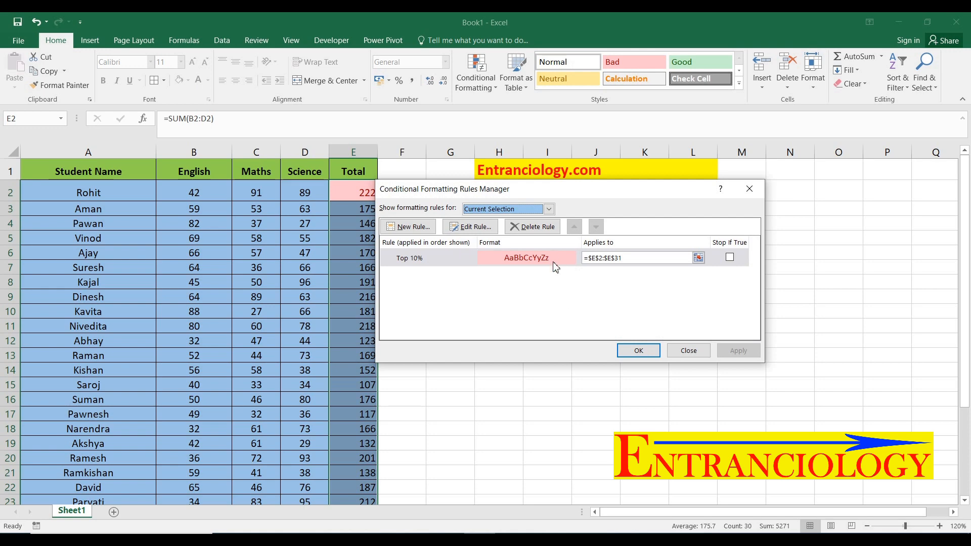
{"action": "left_click", "coordinate": [474, 229]}
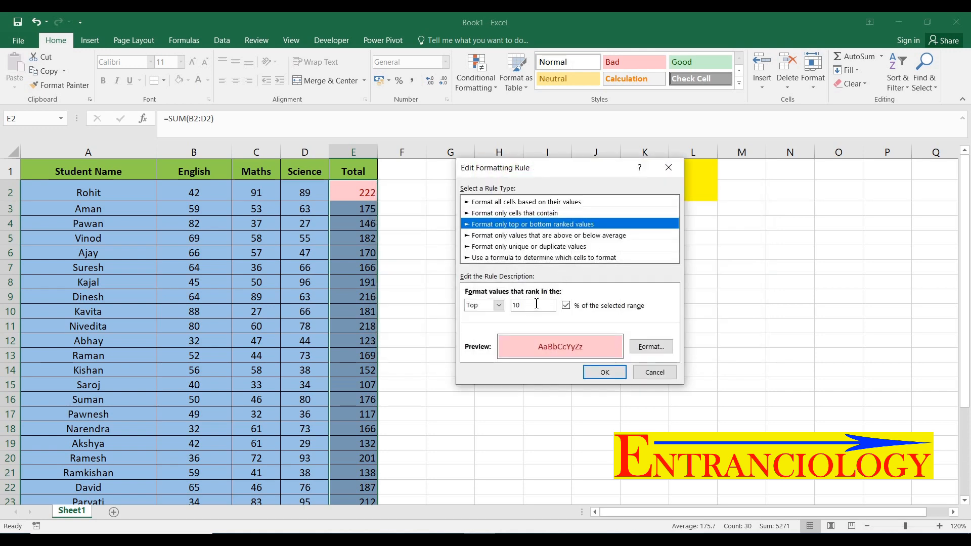
{"action": "double_click", "coordinate": [536, 304]}
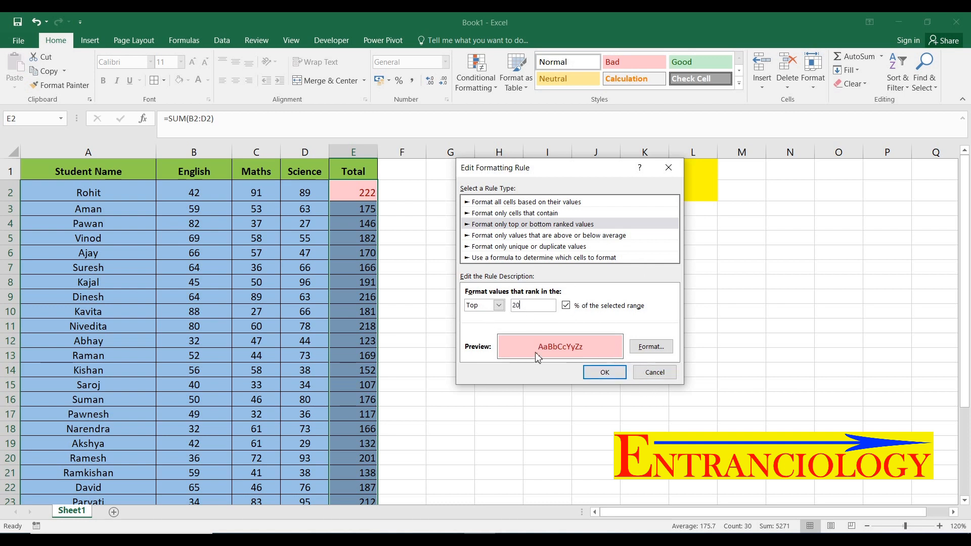
{"action": "left_click", "coordinate": [614, 380]}
{"action": "left_click", "coordinate": [737, 351]}
{"action": "left_click", "coordinate": [638, 351]}
Step: Check which cells in the Total column are highlighted by the top 20% rule
{"action": "left_click", "coordinate": [368, 299]}
{"action": "scroll", "coordinate": [385, 312], "scroll_direction": "down", "scroll_amount": 3}
{"action": "scroll", "coordinate": [381, 337], "scroll_direction": "up", "scroll_amount": 3}
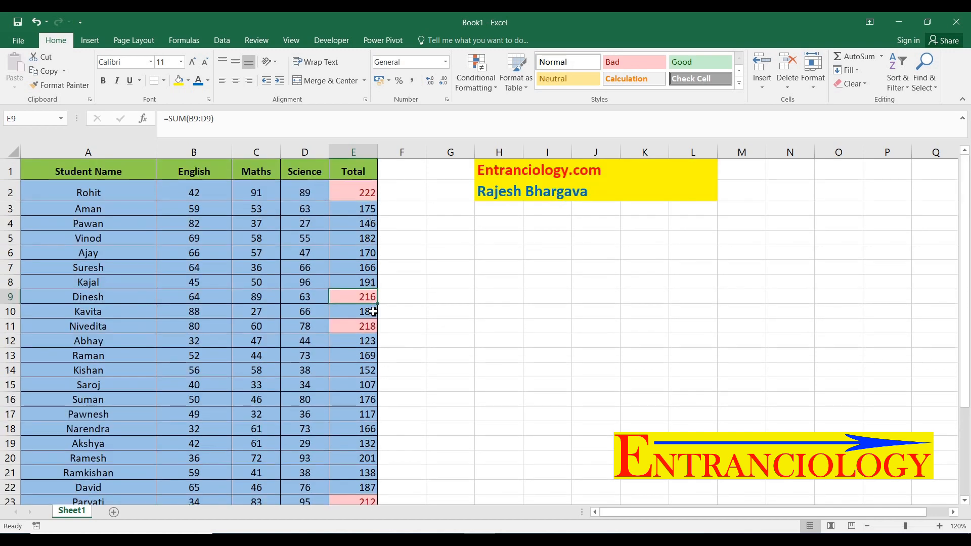
{"action": "scroll", "coordinate": [373, 320], "scroll_direction": "down", "scroll_amount": 2}
{"action": "scroll", "coordinate": [382, 318], "scroll_direction": "up", "scroll_amount": 2}
{"action": "left_click", "coordinate": [368, 195]}
{"action": "left_click", "coordinate": [353, 297]}
{"action": "left_click", "coordinate": [349, 323]}
{"action": "scroll", "coordinate": [392, 295], "scroll_direction": "down", "scroll_amount": 4}
{"action": "left_click", "coordinate": [360, 312]}
{"action": "left_click", "coordinate": [359, 340]}
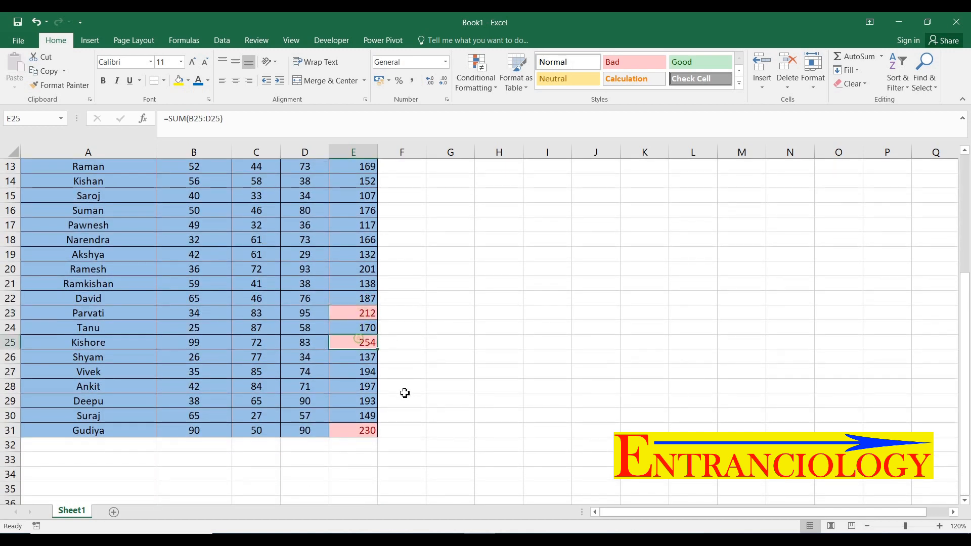
{"action": "left_click", "coordinate": [358, 429]}
{"action": "scroll", "coordinate": [455, 344], "scroll_direction": "up", "scroll_amount": 4}
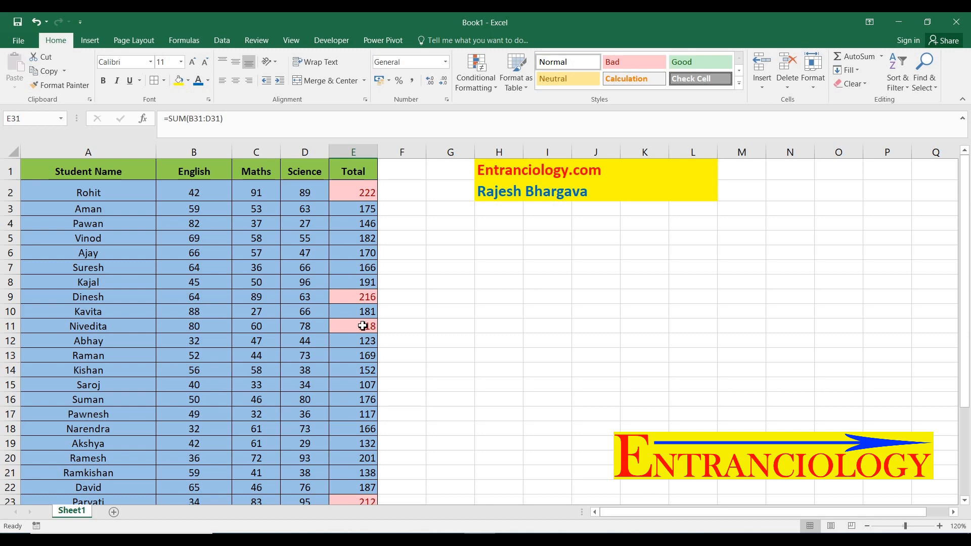
Step: Undo the top 20% highlighting and apply a bottom 5 items rule to totals E2:E31 with Light Red Fill with Dark Red Text
{"action": "key", "text": "ctrl+z"}
{"action": "left_click", "coordinate": [476, 76]}
{"action": "mouse_move", "coordinate": [518, 138]}
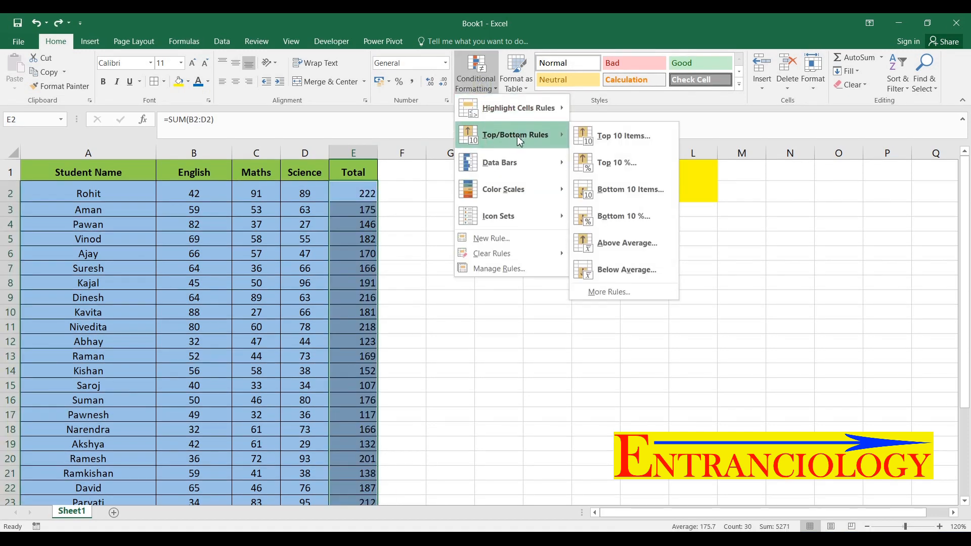
{"action": "left_click", "coordinate": [642, 197]}
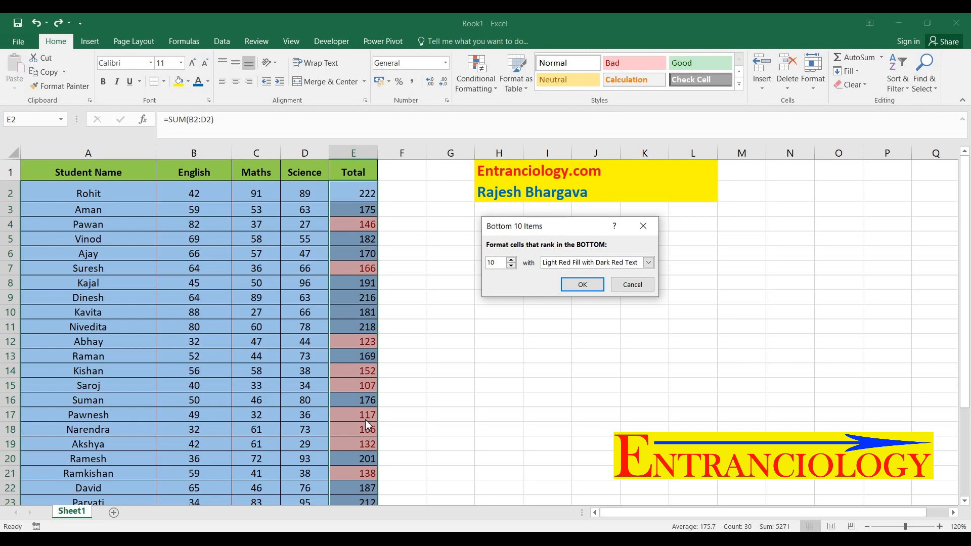
{"action": "left_click_drag", "start_coordinate": [501, 261], "coordinate": [468, 285]}
{"action": "type", "text": "5"}
{"action": "left_click", "coordinate": [577, 284]}
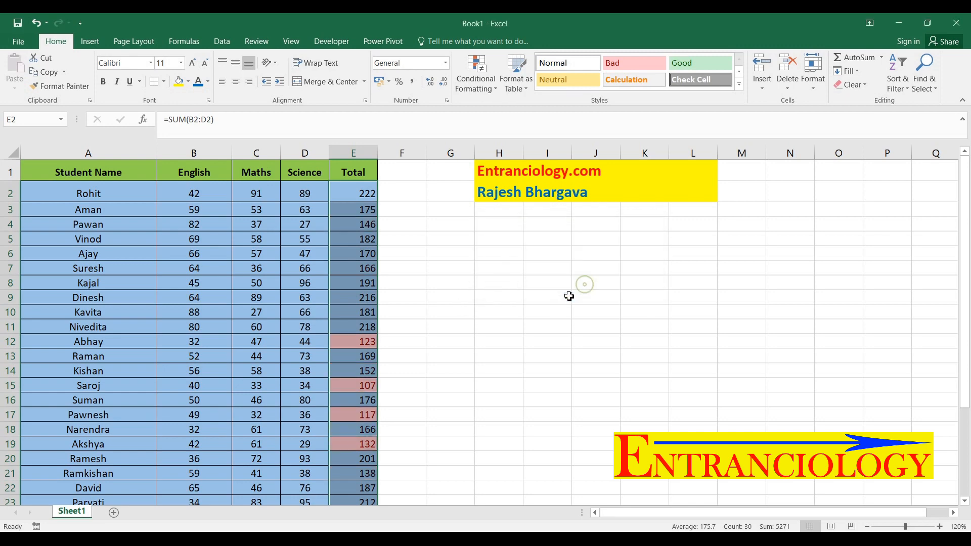
Step: Check which cells in the Total column are highlighted by the bottom 5 rule
{"action": "left_click", "coordinate": [355, 344]}
{"action": "scroll", "coordinate": [412, 320], "scroll_direction": "down", "scroll_amount": 2}
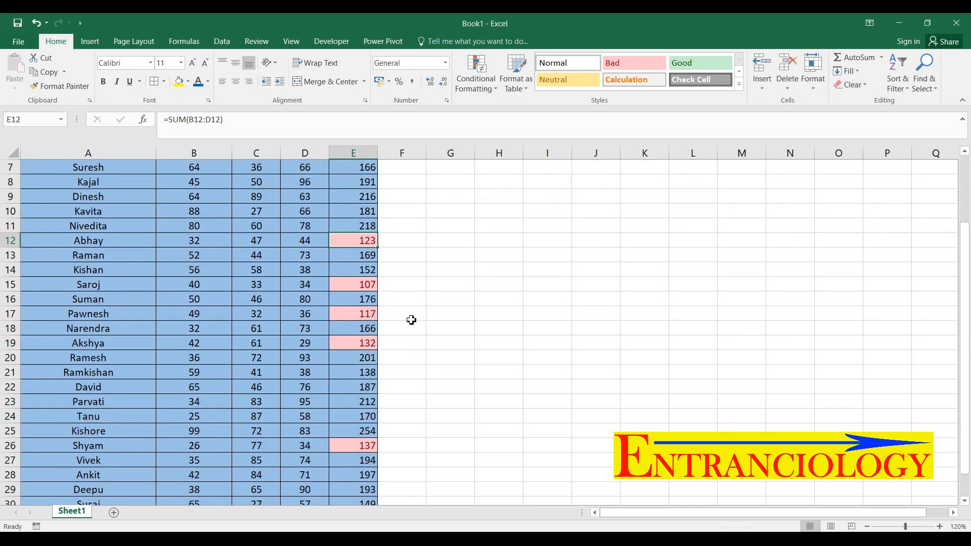
{"action": "left_click", "coordinate": [369, 287]}
{"action": "left_click", "coordinate": [368, 314]}
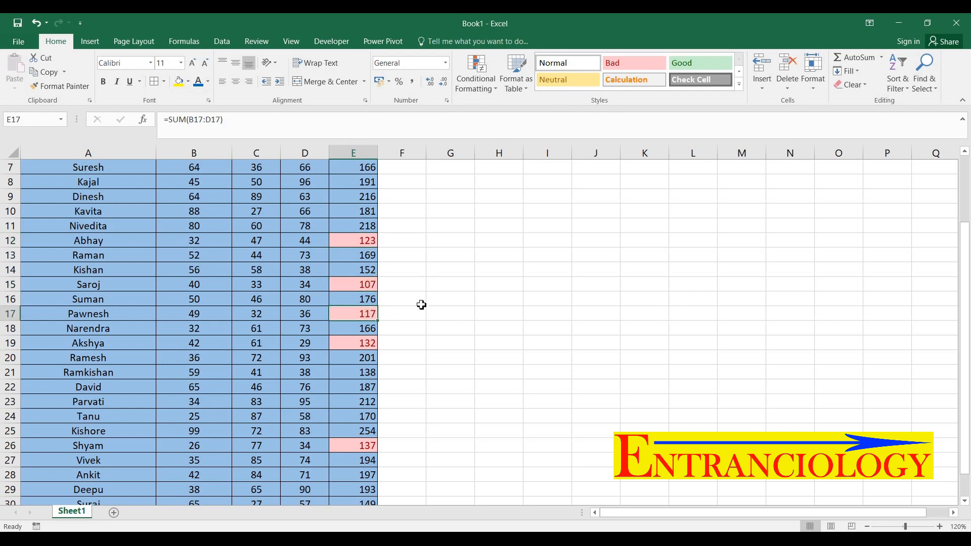
{"action": "left_click", "coordinate": [366, 344]}
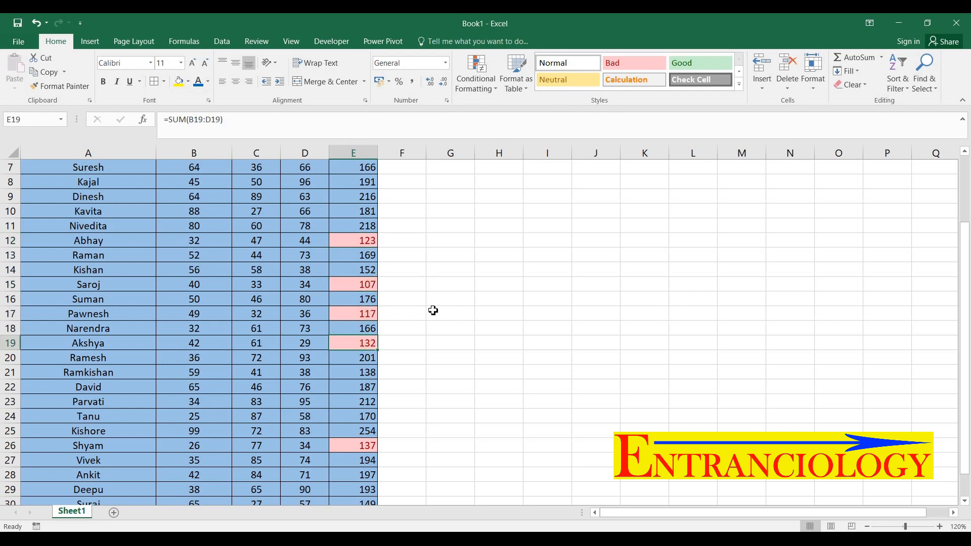
{"action": "scroll", "coordinate": [394, 343], "scroll_direction": "down", "scroll_amount": 2}
{"action": "left_click", "coordinate": [367, 357]}
{"action": "scroll", "coordinate": [456, 312], "scroll_direction": "up", "scroll_amount": 2}
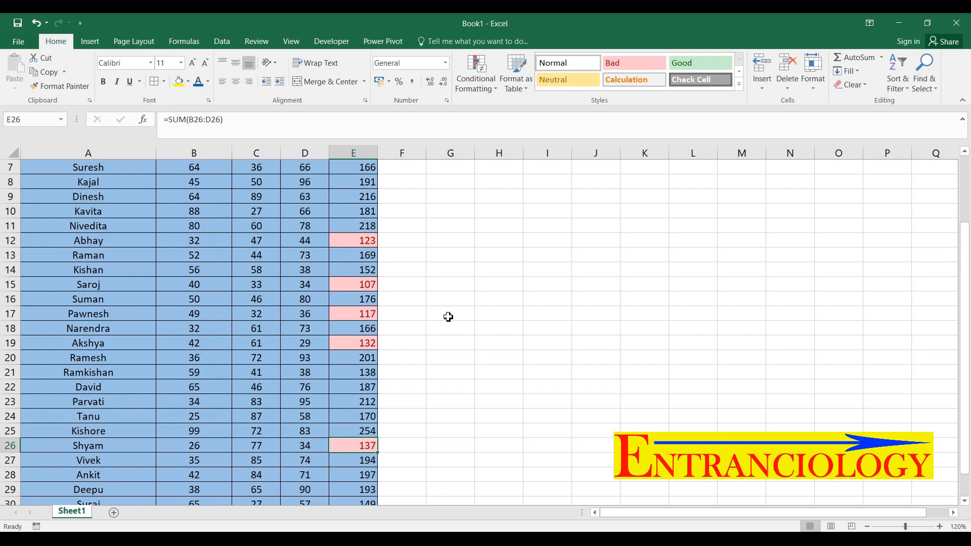
{"action": "scroll", "coordinate": [425, 275], "scroll_direction": "up", "scroll_amount": 2}
{"action": "scroll", "coordinate": [427, 275], "scroll_direction": "down", "scroll_amount": 1}
{"action": "left_click", "coordinate": [367, 284]}
{"action": "left_click", "coordinate": [368, 328]}
{"action": "scroll", "coordinate": [438, 293], "scroll_direction": "down", "scroll_amount": 1}
{"action": "left_click", "coordinate": [368, 313]}
{"action": "left_click", "coordinate": [369, 344]}
{"action": "scroll", "coordinate": [411, 349], "scroll_direction": "down", "scroll_amount": 2}
{"action": "left_click", "coordinate": [372, 357]}
{"action": "scroll", "coordinate": [508, 312], "scroll_direction": "up", "scroll_amount": 4}
{"action": "scroll", "coordinate": [508, 312], "scroll_direction": "down", "scroll_amount": 1}
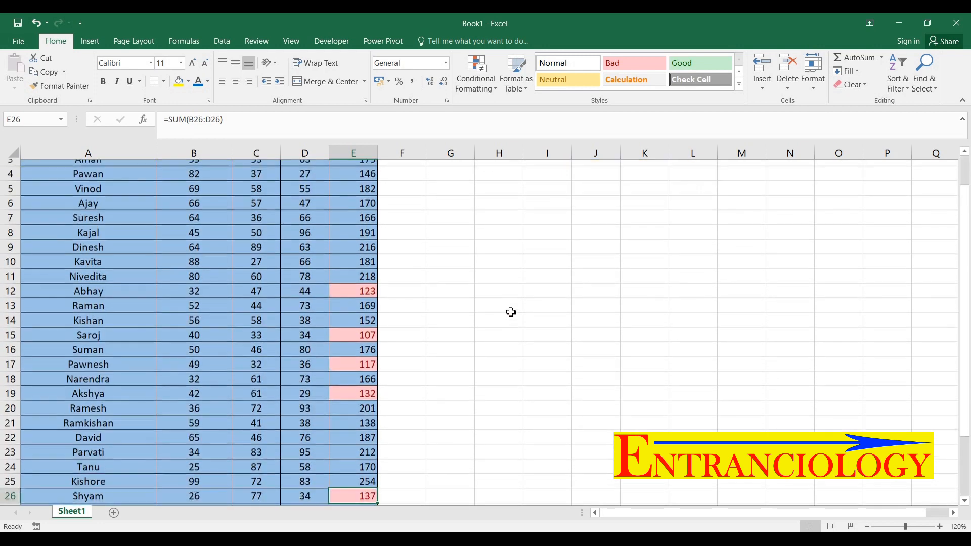
Step: Undo the bottom 5 highlighting in the Total column and view the available Top/Bottom rules
{"action": "scroll", "coordinate": [458, 309], "scroll_direction": "down", "scroll_amount": 1}
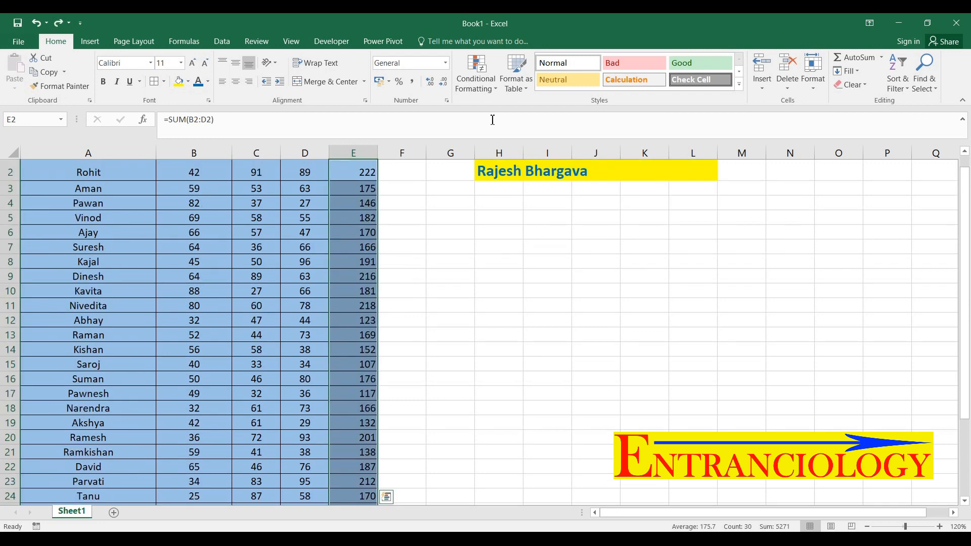
{"action": "scroll", "coordinate": [395, 223], "scroll_direction": "up", "scroll_amount": 1}
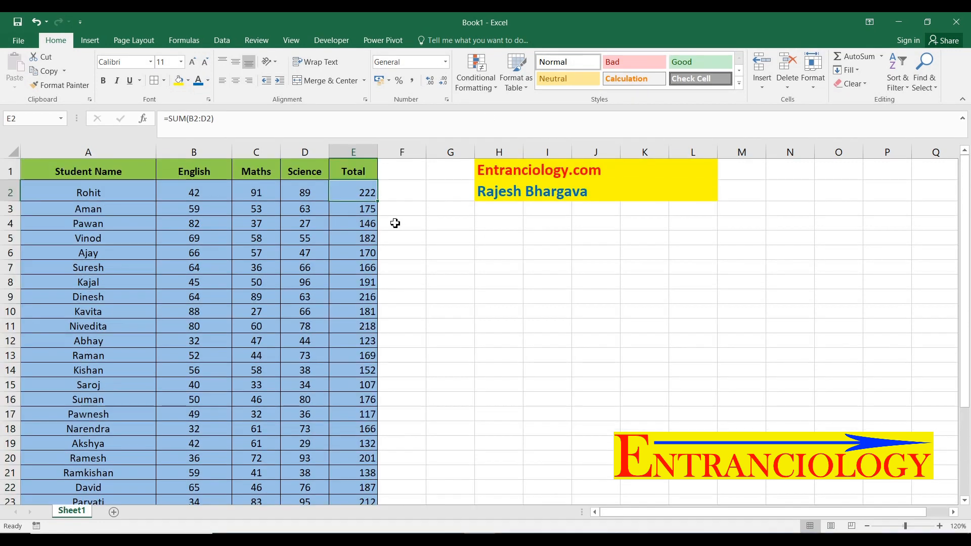
{"action": "left_click", "coordinate": [478, 81]}
{"action": "mouse_move", "coordinate": [556, 144]}
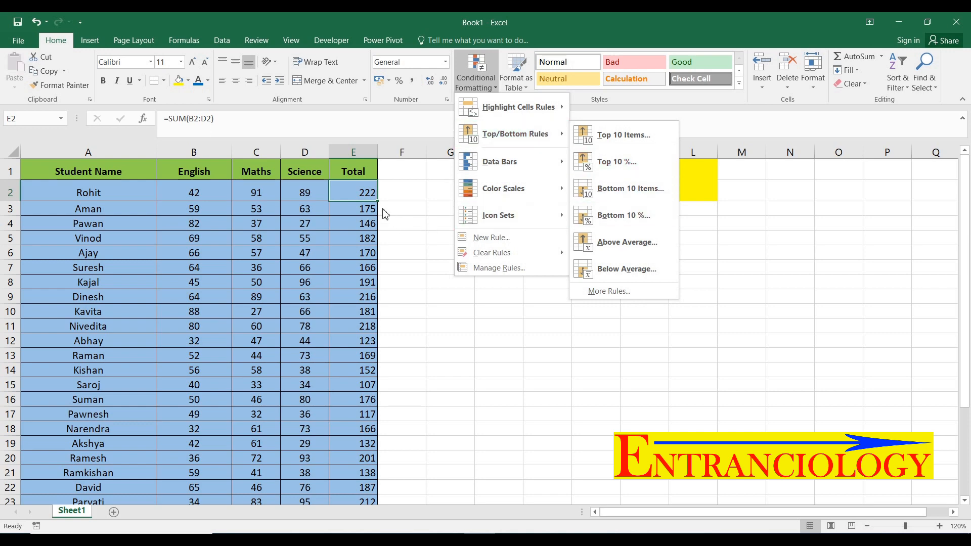
Step: Apply a bottom 20% conditional formatting rule to totals E2:E31 with Light Red Fill with Dark Red Text
{"action": "left_click", "coordinate": [357, 197]}
{"action": "key", "text": "ctrl+shift+Down"}
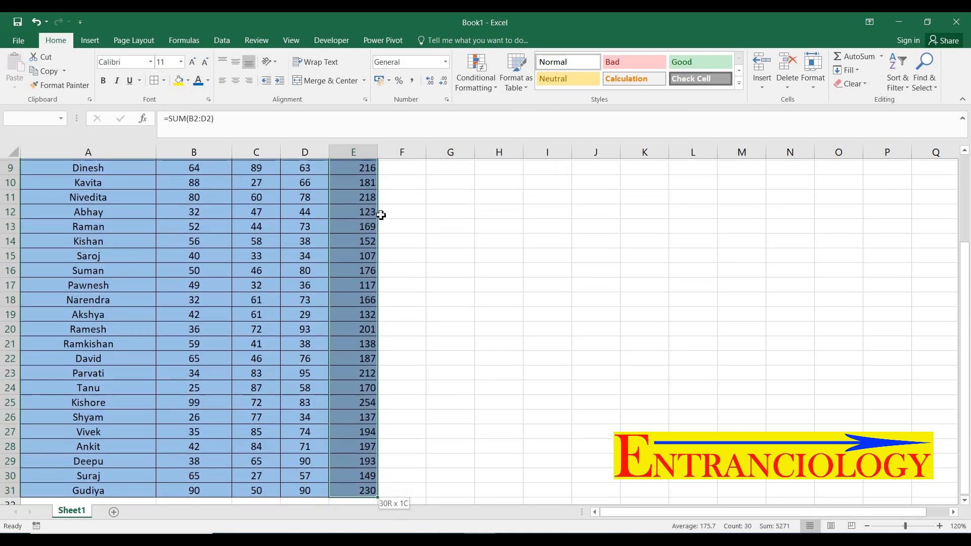
{"action": "scroll", "coordinate": [370, 284], "scroll_direction": "up", "scroll_amount": 3}
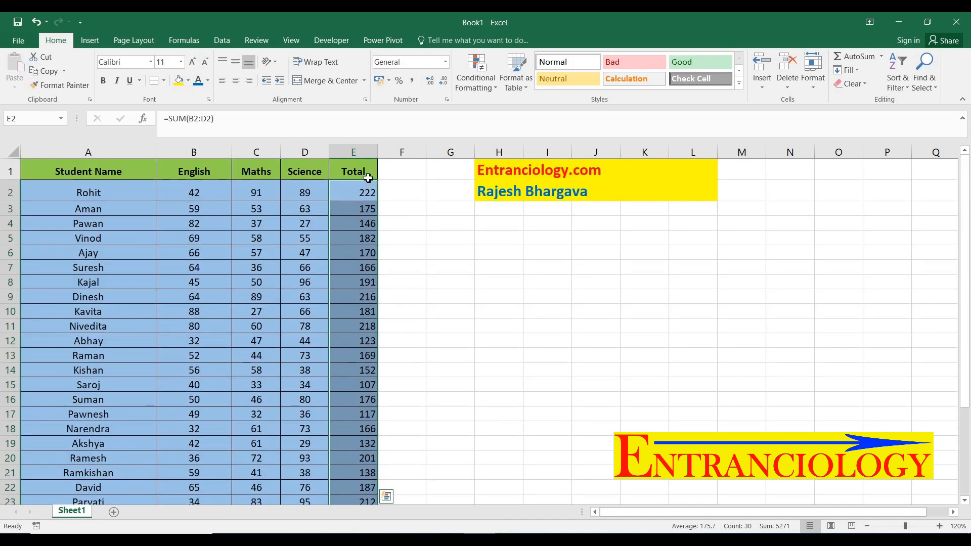
{"action": "left_click", "coordinate": [476, 70]}
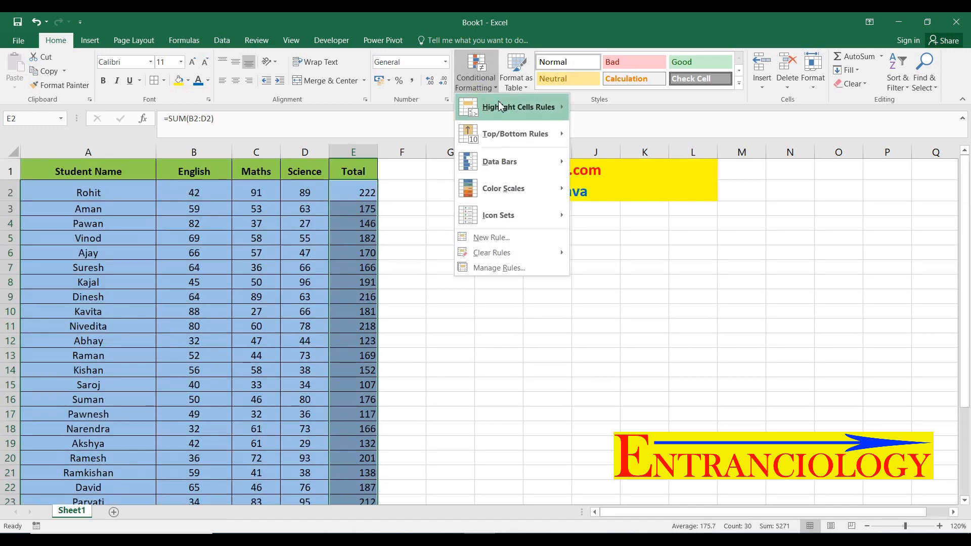
{"action": "mouse_move", "coordinate": [497, 134]}
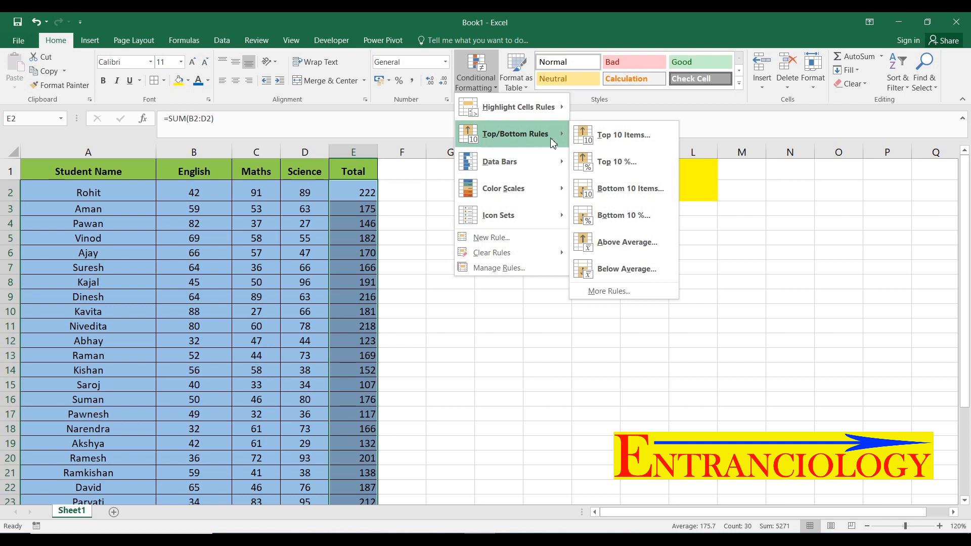
{"action": "left_click", "coordinate": [630, 222]}
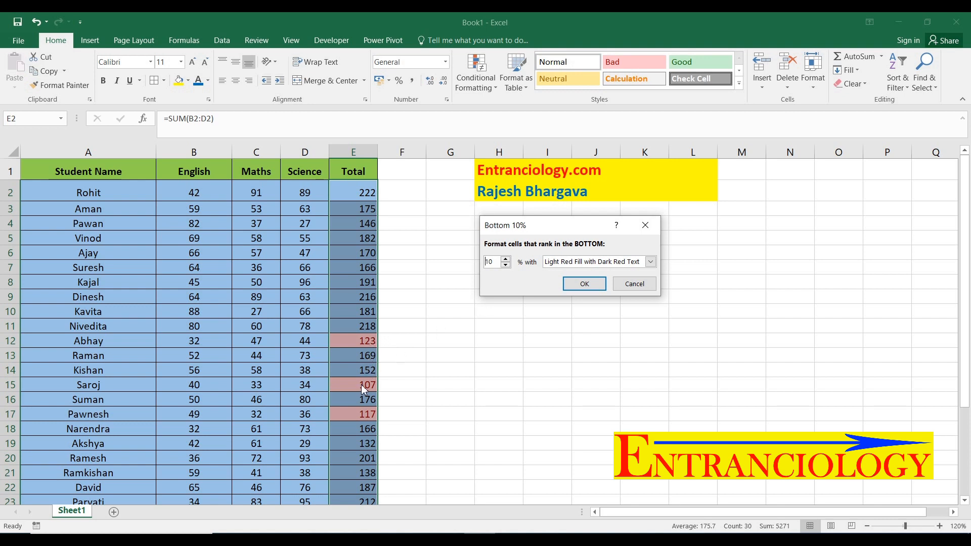
{"action": "double_click", "coordinate": [483, 263]}
{"action": "type", "text": "20"}
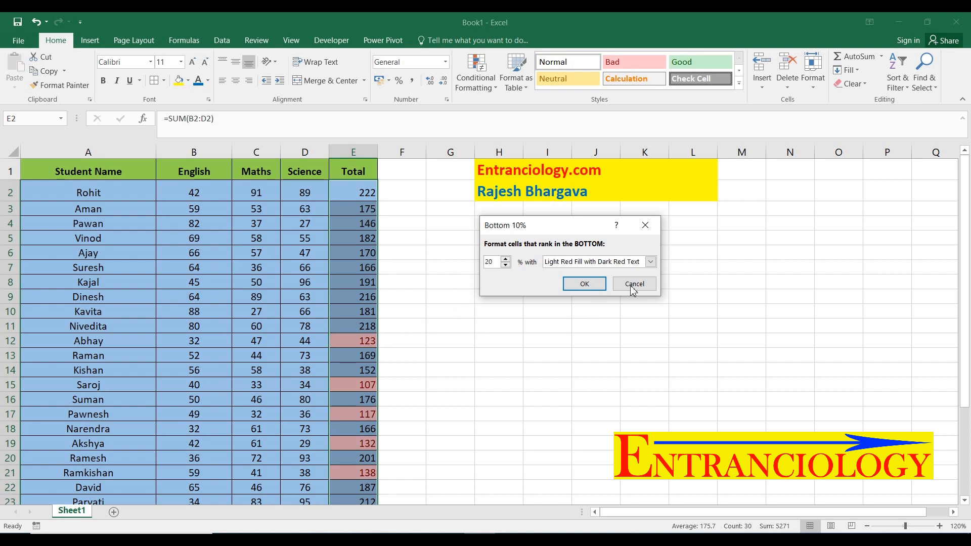
{"action": "left_click", "coordinate": [579, 284]}
Step: Check which cells in the Total column are highlighted by the bottom 20% rule
{"action": "left_click", "coordinate": [360, 340]}
{"action": "left_click", "coordinate": [360, 386]}
{"action": "scroll", "coordinate": [380, 363], "scroll_direction": "down", "scroll_amount": 1}
{"action": "left_click", "coordinate": [363, 357]}
{"action": "left_click", "coordinate": [355, 387]}
{"action": "left_click", "coordinate": [350, 415]}
{"action": "scroll", "coordinate": [399, 378], "scroll_direction": "down", "scroll_amount": 2}
{"action": "left_click", "coordinate": [360, 400]}
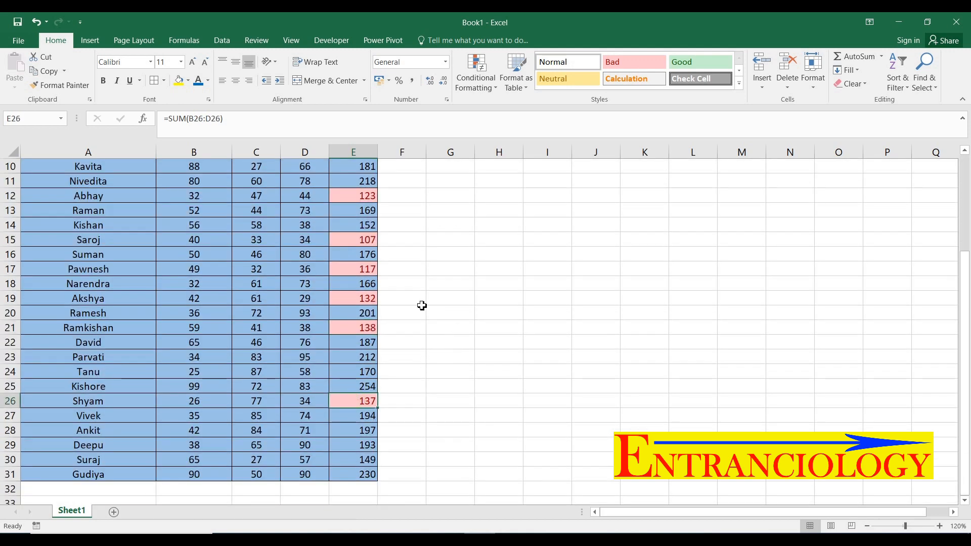
{"action": "scroll", "coordinate": [415, 312], "scroll_direction": "up", "scroll_amount": 2}
{"action": "scroll", "coordinate": [388, 272], "scroll_direction": "up", "scroll_amount": 1}
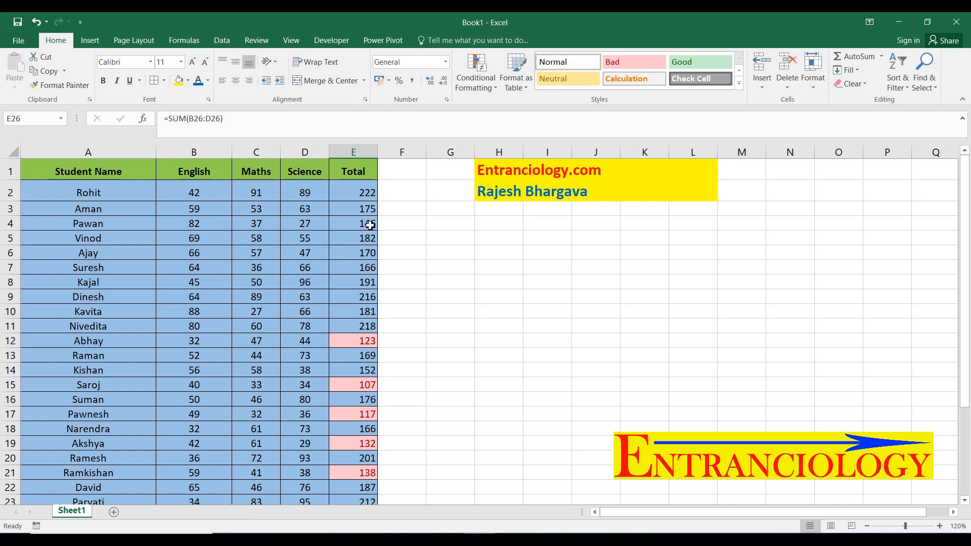
{"action": "scroll", "coordinate": [367, 291], "scroll_direction": "down", "scroll_amount": 2}
{"action": "scroll", "coordinate": [360, 354], "scroll_direction": "down", "scroll_amount": 2}
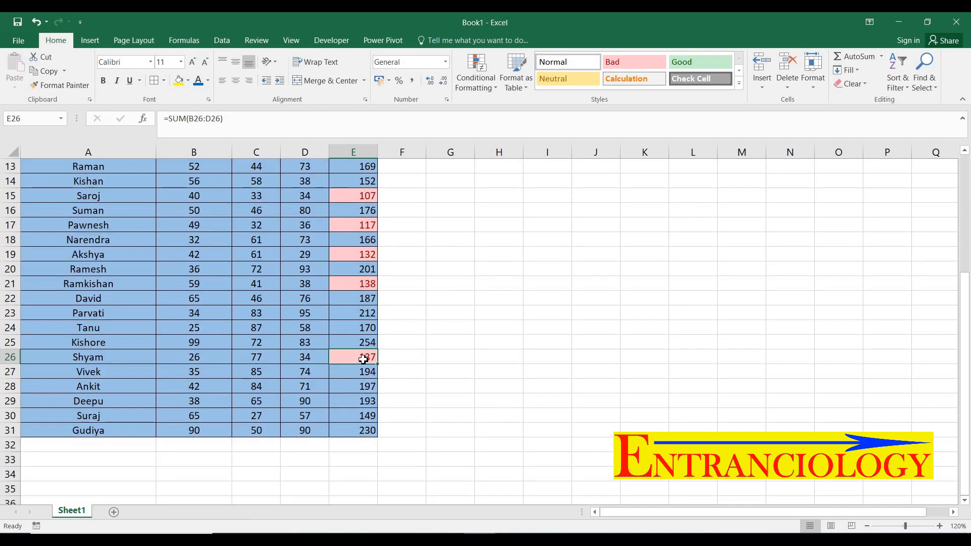
{"action": "scroll", "coordinate": [405, 331], "scroll_direction": "up", "scroll_amount": 1}
{"action": "scroll", "coordinate": [425, 329], "scroll_direction": "up", "scroll_amount": 3}
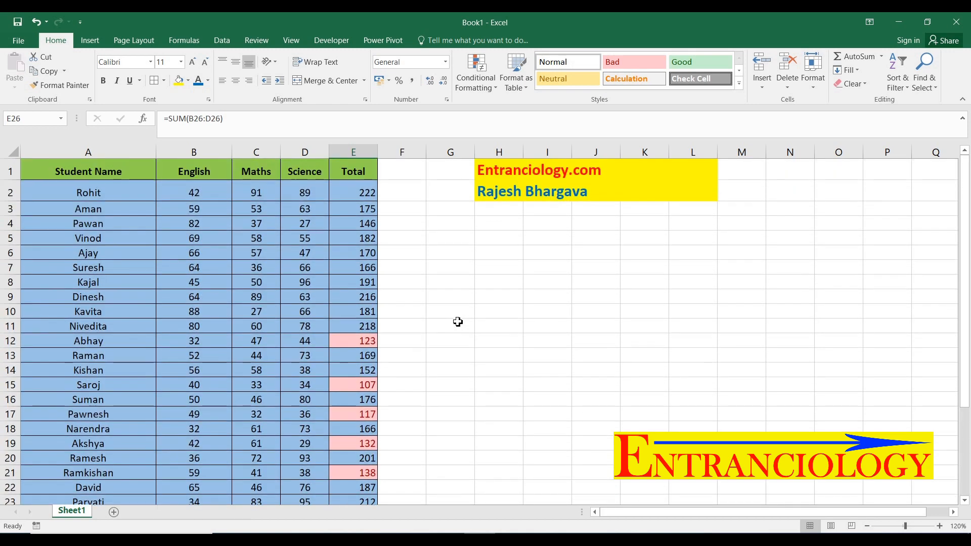
{"action": "left_click", "coordinate": [476, 71]}
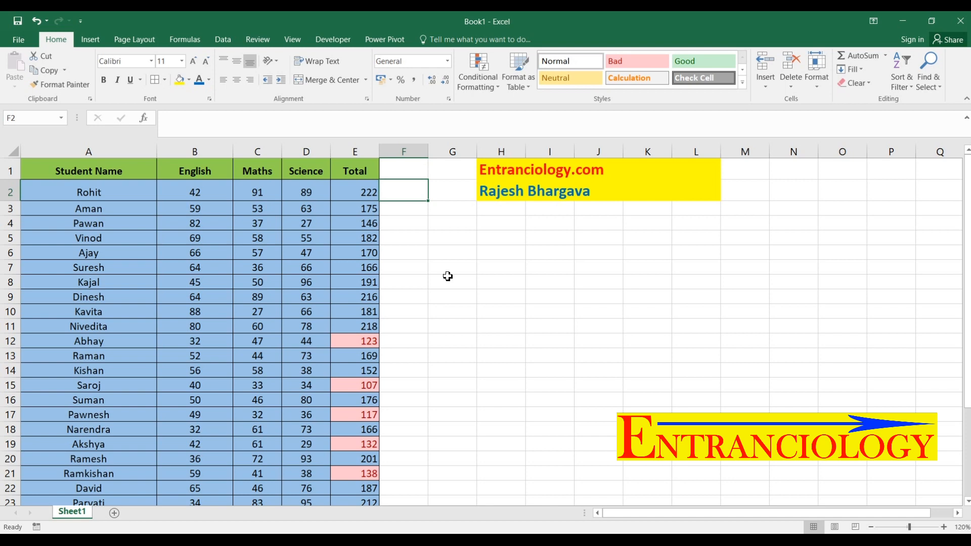
Step: Calculate the average of all totals in cell F2 with the formula =AVERAGE(E2:E31)
{"action": "type", "text": "=aver"}
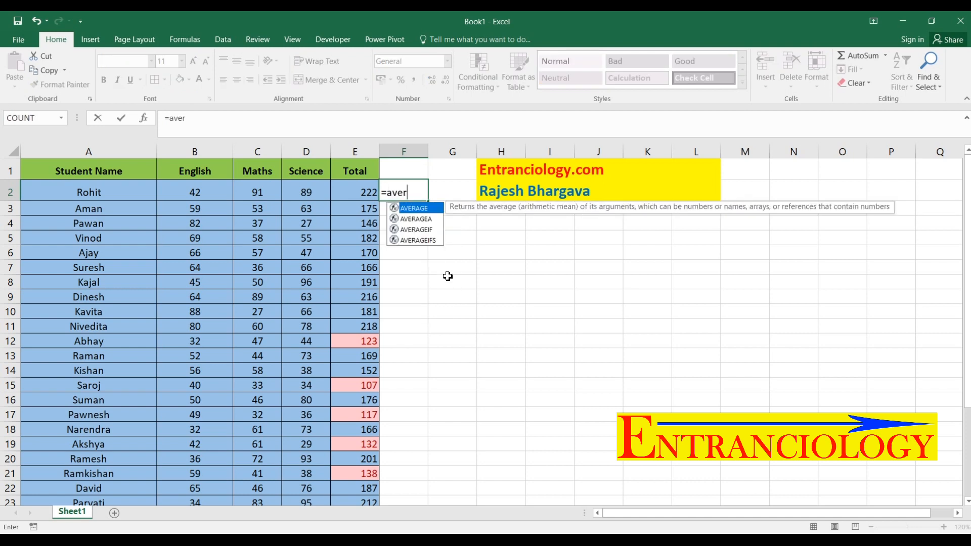
{"action": "key", "text": "Tab"}
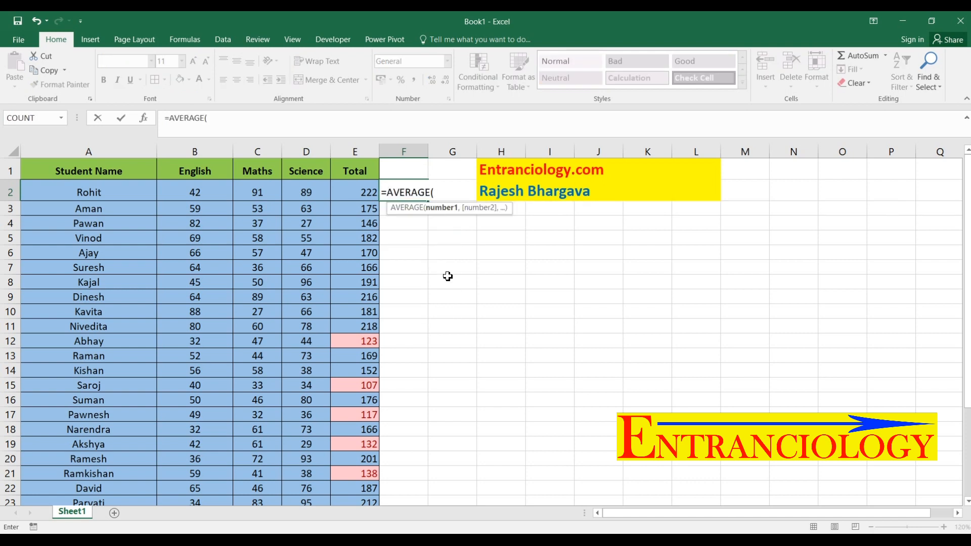
{"action": "key", "text": "Left"}
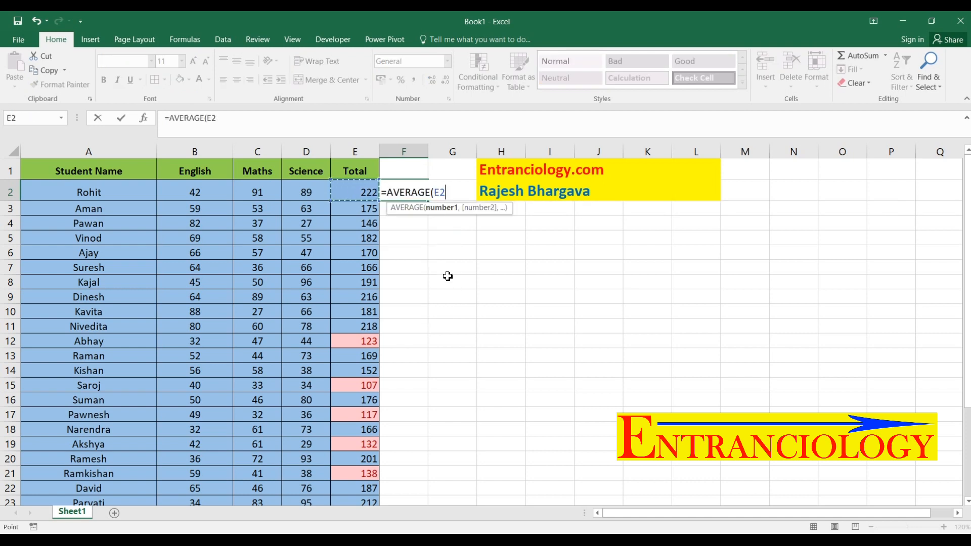
{"action": "key", "text": "ctrl+shift+Down"}
{"action": "scroll", "coordinate": [387, 317], "scroll_direction": "up", "scroll_amount": 3}
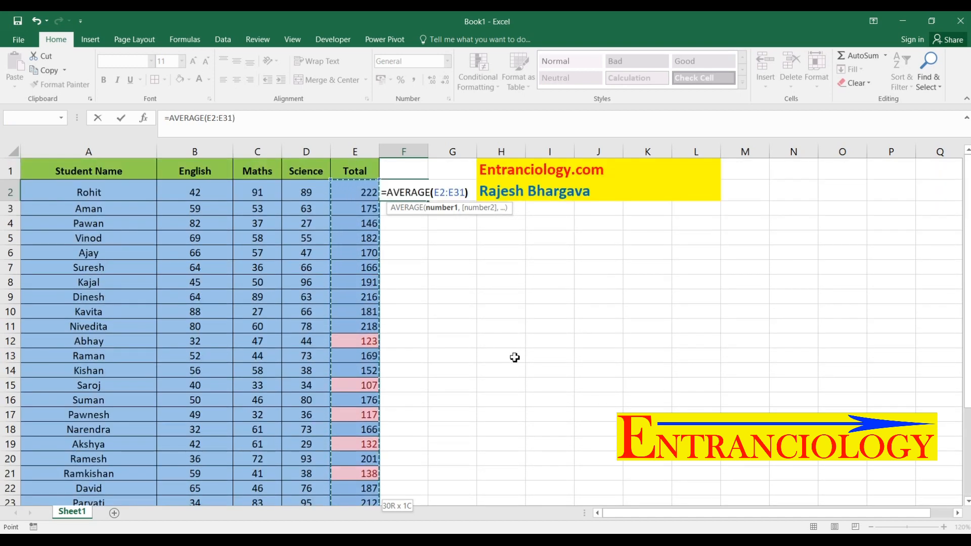
{"action": "type", "text": ")"}
{"action": "key", "text": "Return"}
{"action": "key", "text": "Up"}
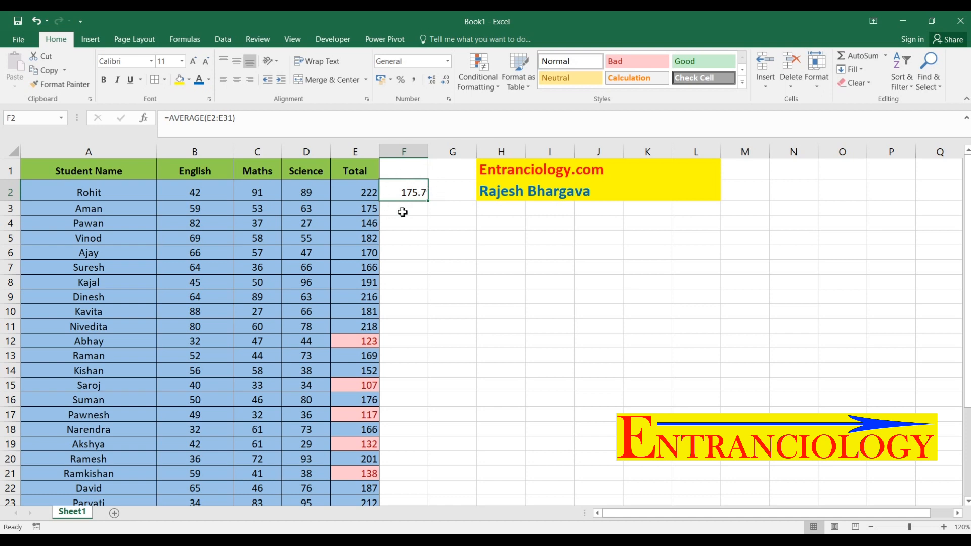
{"action": "left_click", "coordinate": [487, 83]}
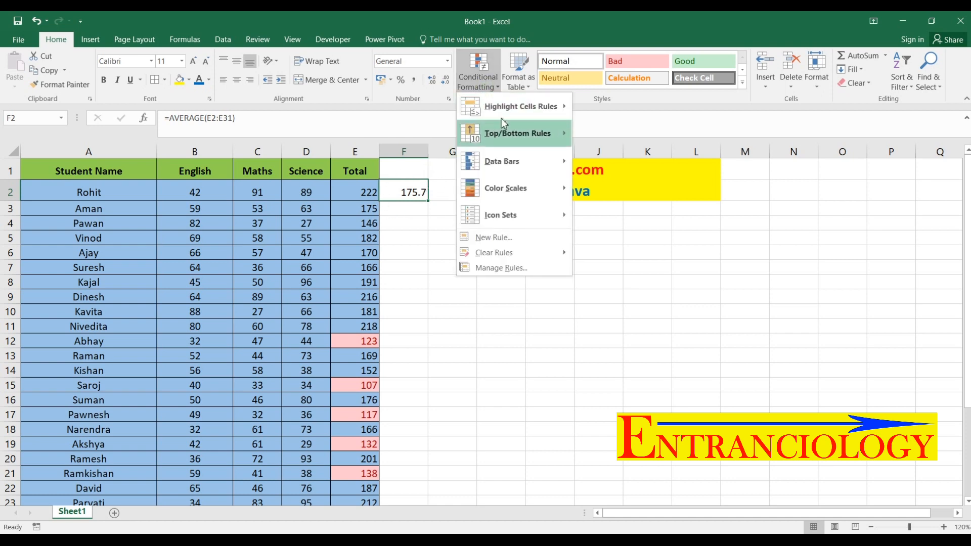
{"action": "mouse_move", "coordinate": [508, 132]}
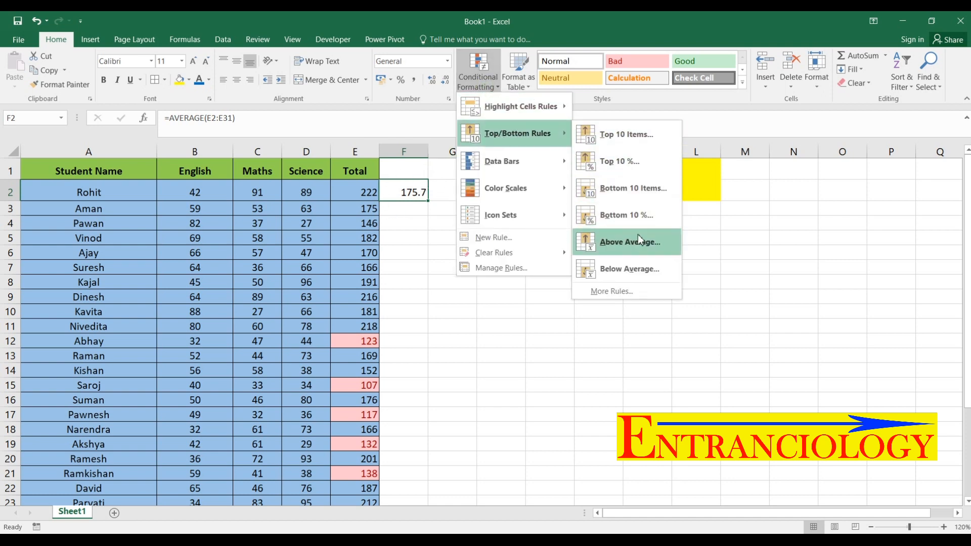
{"action": "left_click", "coordinate": [416, 201]}
Step: Apply an Above Average conditional formatting rule to totals E2:E31 with Light Red Fill with Dark Red Text
{"action": "left_click", "coordinate": [371, 194]}
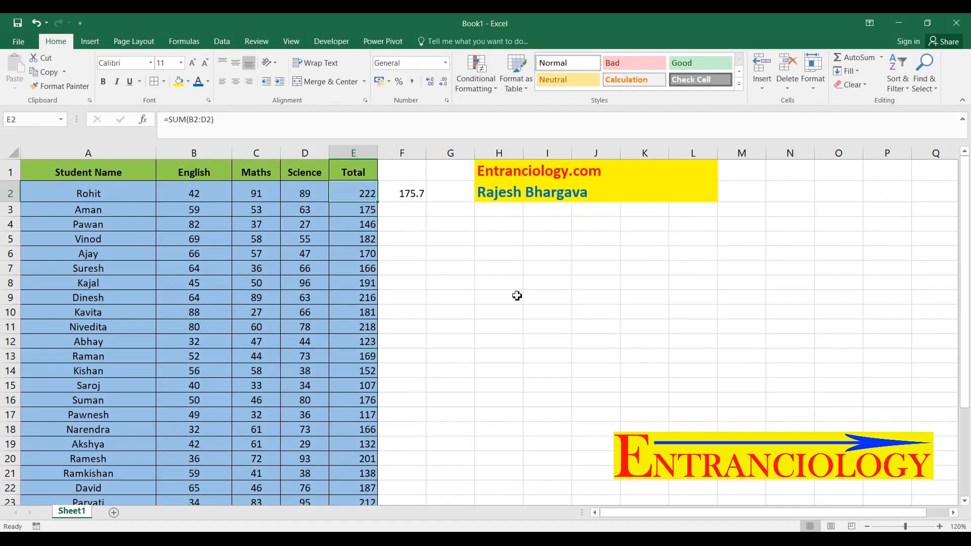
{"action": "key", "text": "ctrl+shift+Down"}
{"action": "left_click", "coordinate": [476, 75]}
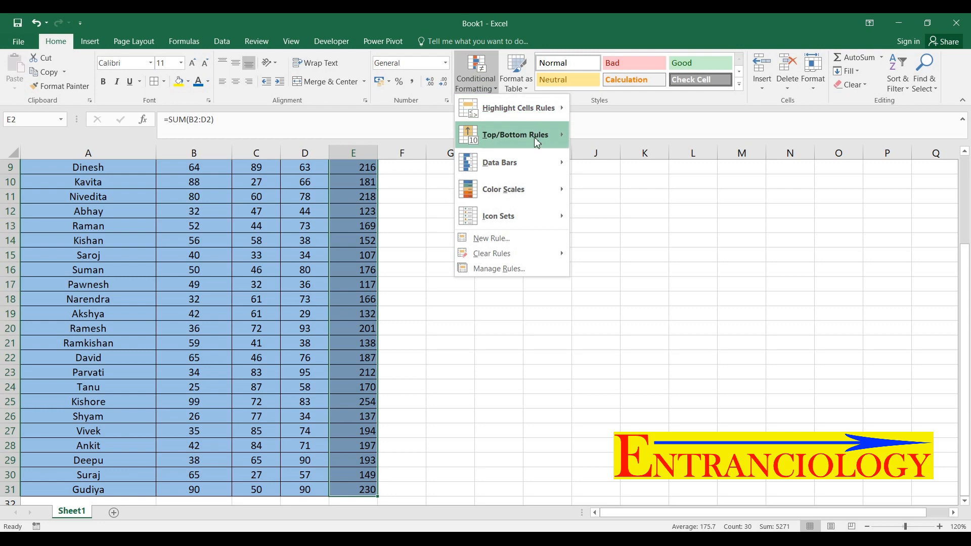
{"action": "key", "text": "Escape"}
{"action": "scroll", "coordinate": [405, 199], "scroll_direction": "up", "scroll_amount": 3}
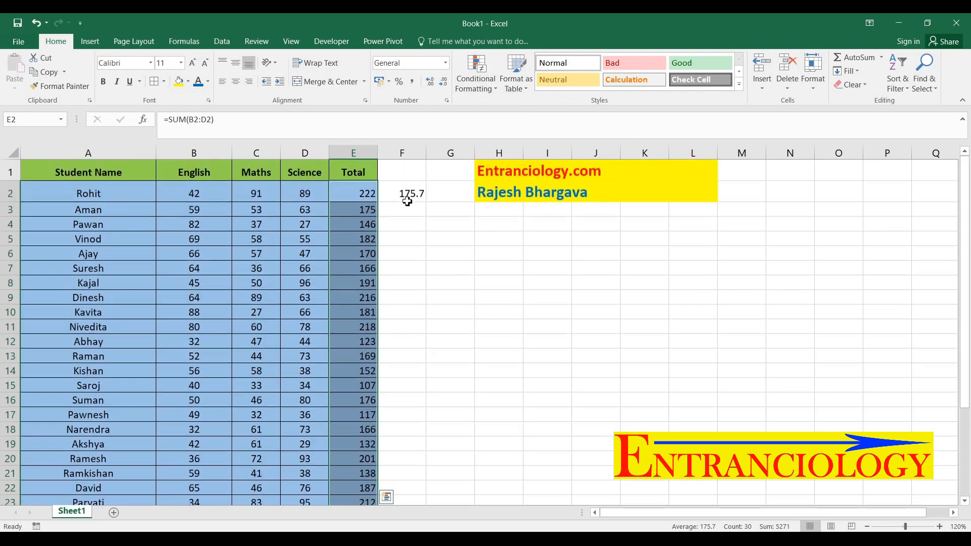
{"action": "left_click", "coordinate": [476, 76]}
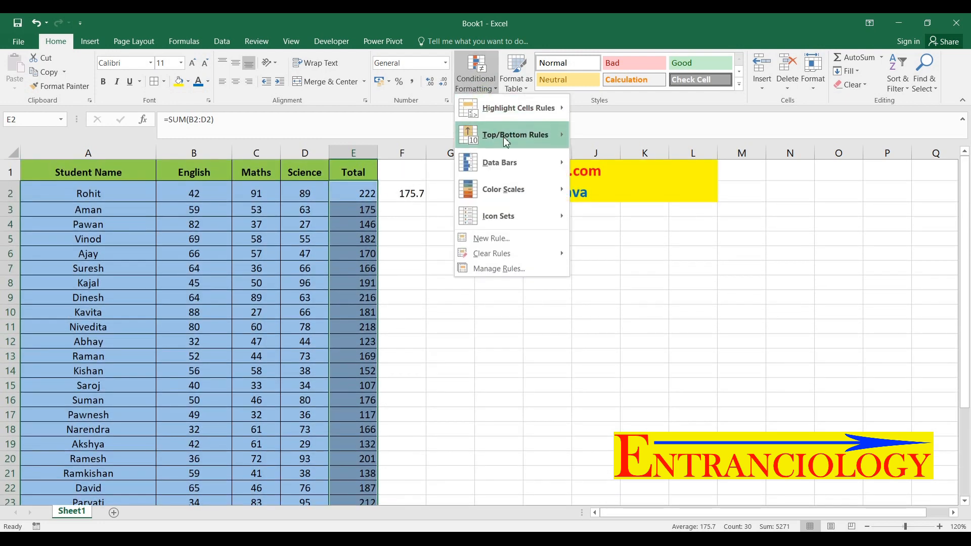
{"action": "mouse_move", "coordinate": [511, 135]}
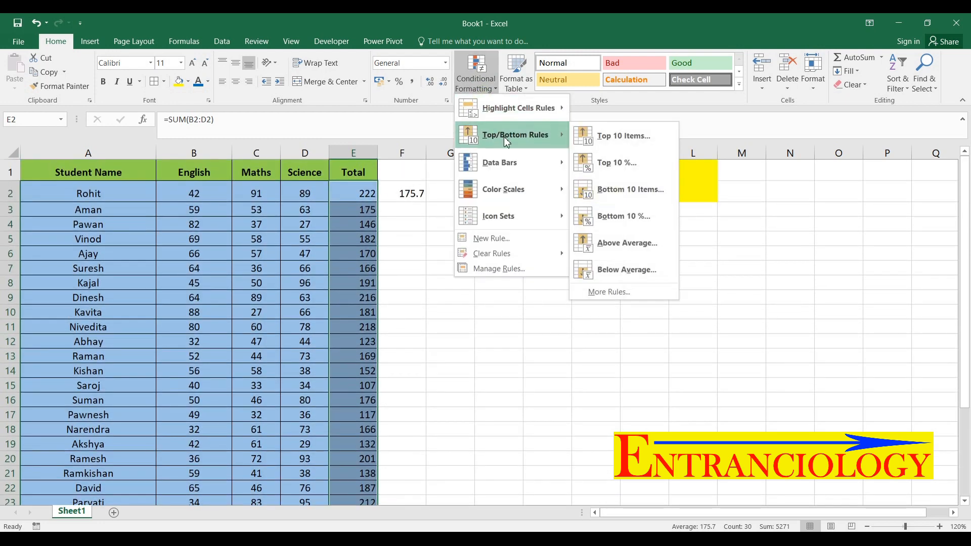
{"action": "left_click", "coordinate": [629, 243]}
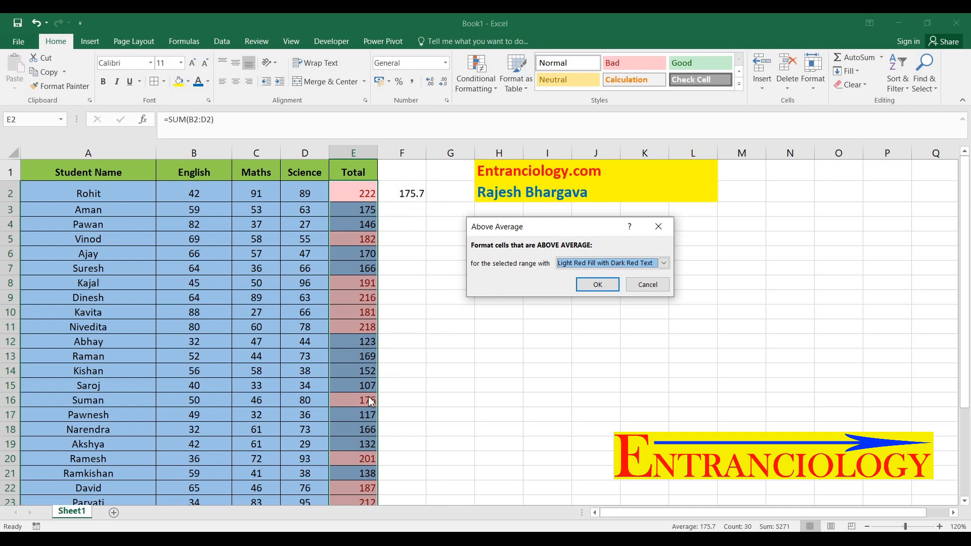
{"action": "left_click", "coordinate": [597, 284]}
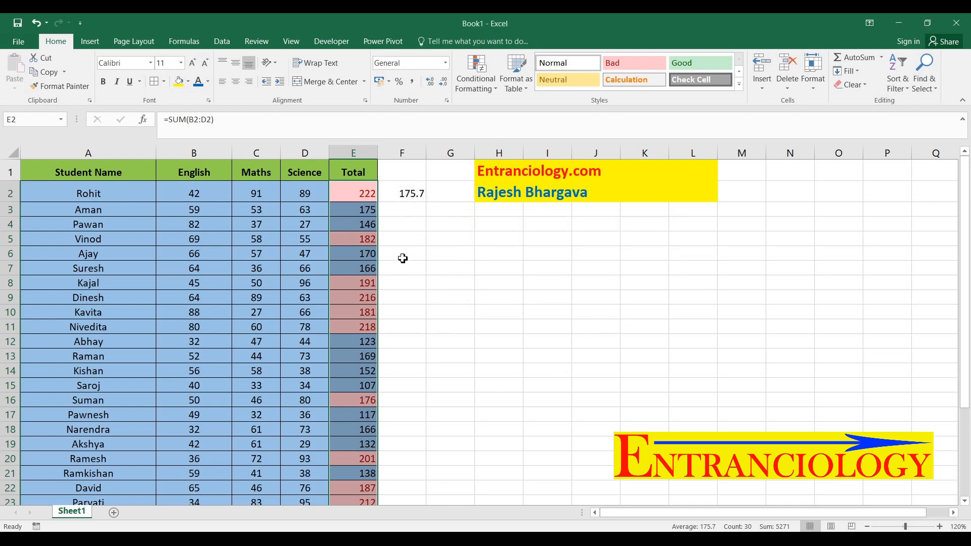
Step: Examine the whole Total column to see which totals the Above Average rule highlights
{"action": "left_click", "coordinate": [360, 298]}
{"action": "scroll", "coordinate": [362, 310], "scroll_direction": "down", "scroll_amount": 4}
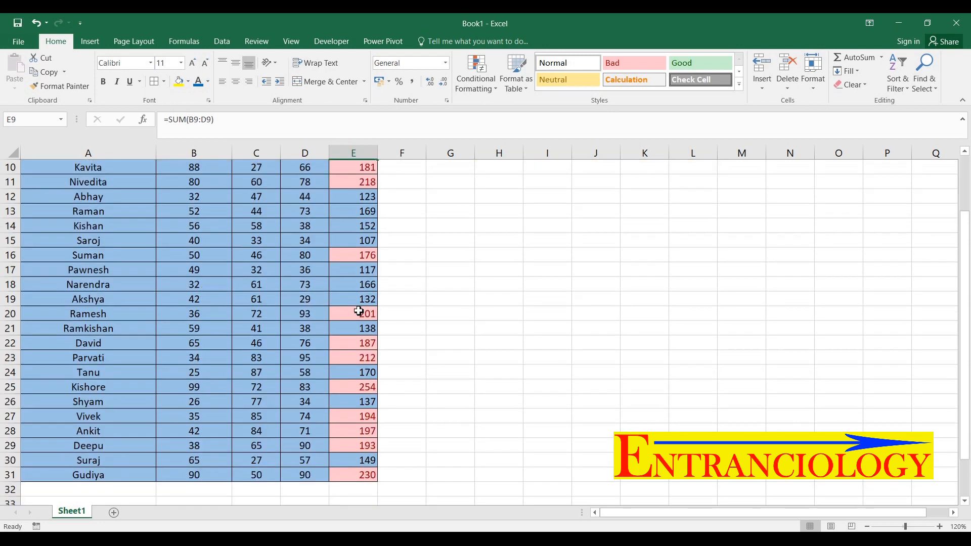
{"action": "scroll", "coordinate": [365, 390], "scroll_direction": "up", "scroll_amount": 3}
{"action": "scroll", "coordinate": [359, 344], "scroll_direction": "up", "scroll_amount": 1}
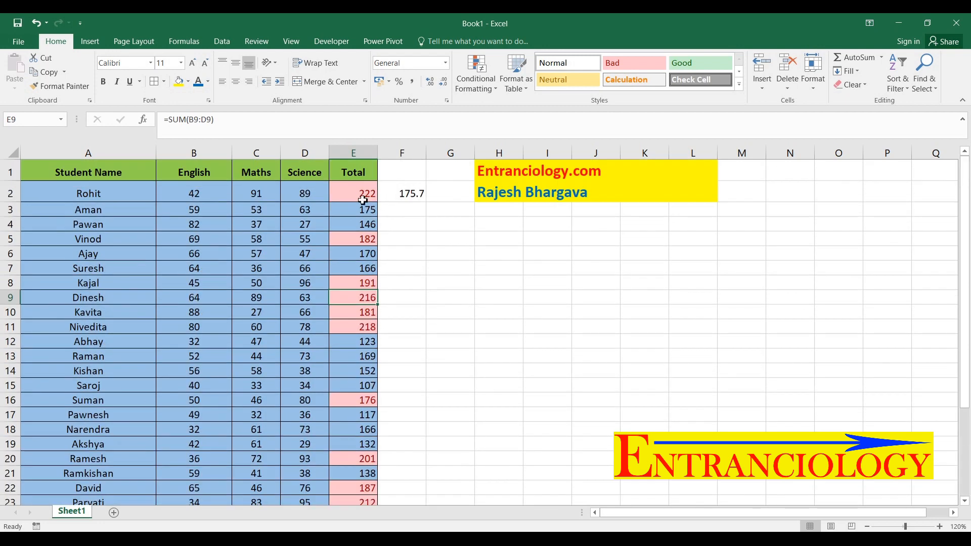
{"action": "scroll", "coordinate": [372, 361], "scroll_direction": "down", "scroll_amount": 5}
{"action": "scroll", "coordinate": [372, 359], "scroll_direction": "up", "scroll_amount": 5}
{"action": "scroll", "coordinate": [369, 384], "scroll_direction": "down", "scroll_amount": 2}
{"action": "scroll", "coordinate": [361, 375], "scroll_direction": "down", "scroll_amount": 2}
{"action": "scroll", "coordinate": [362, 373], "scroll_direction": "up", "scroll_amount": 4}
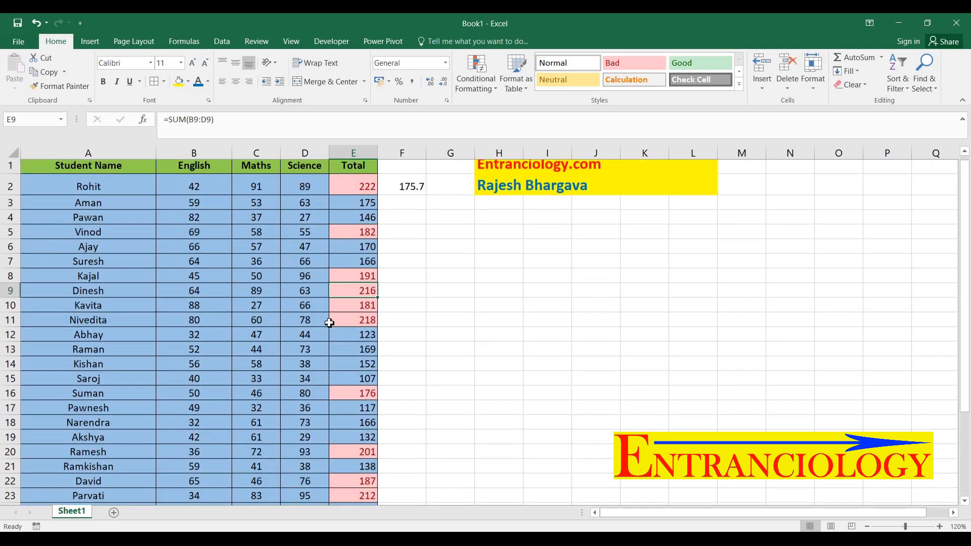
Step: Undo the above-average highlighting and apply a Below Average rule to totals E2:E31 with Light Red Fill with Dark Red Text
{"action": "key", "text": "ctrl+z"}
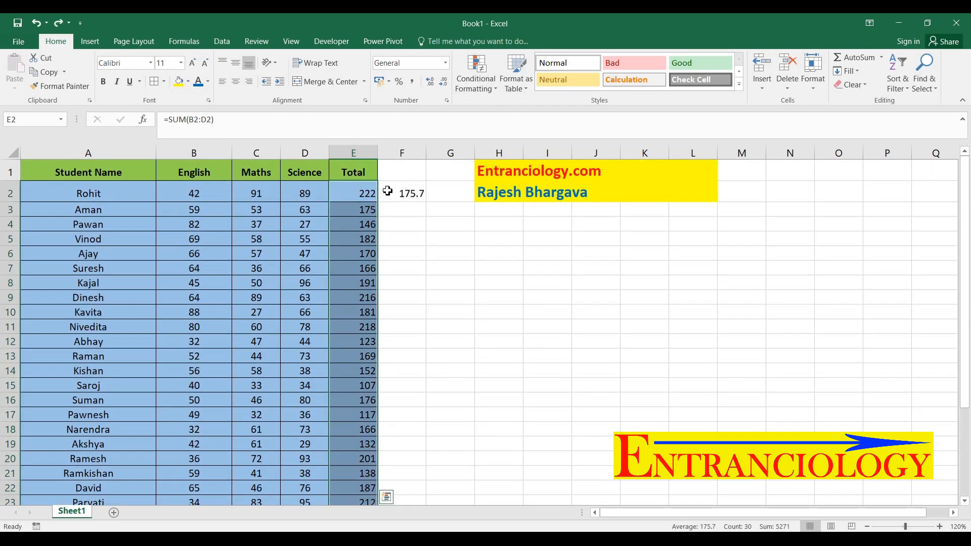
{"action": "left_click", "coordinate": [475, 76]}
{"action": "mouse_move", "coordinate": [507, 141]}
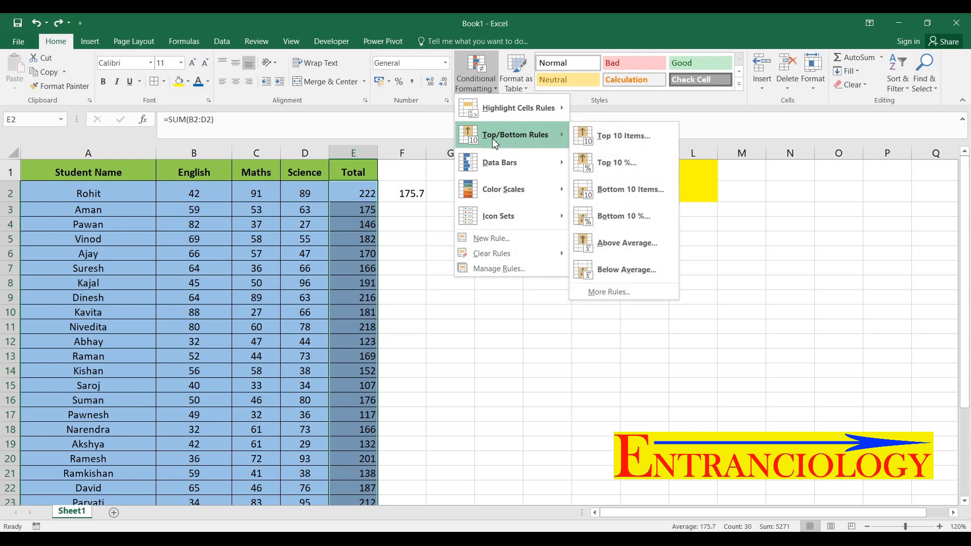
{"action": "left_click", "coordinate": [612, 271]}
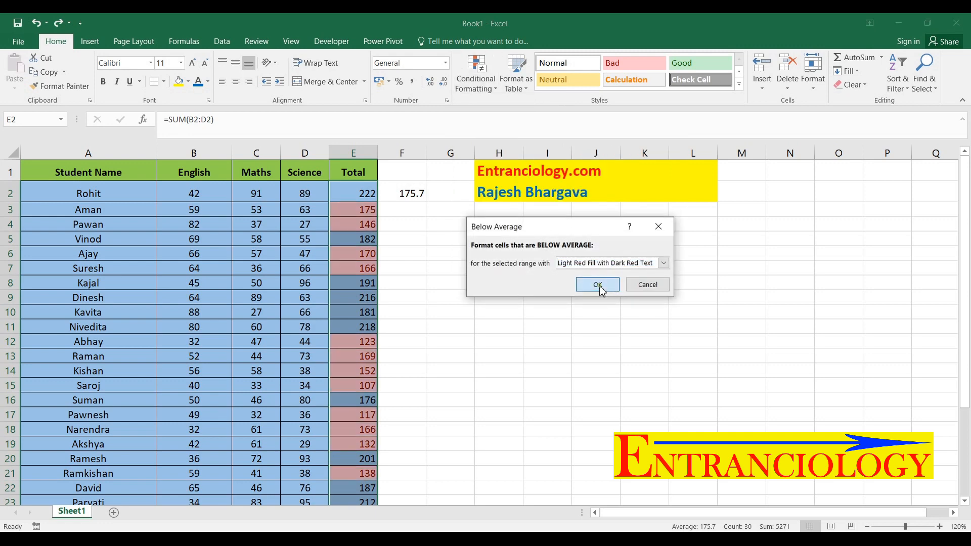
{"action": "left_click", "coordinate": [599, 285]}
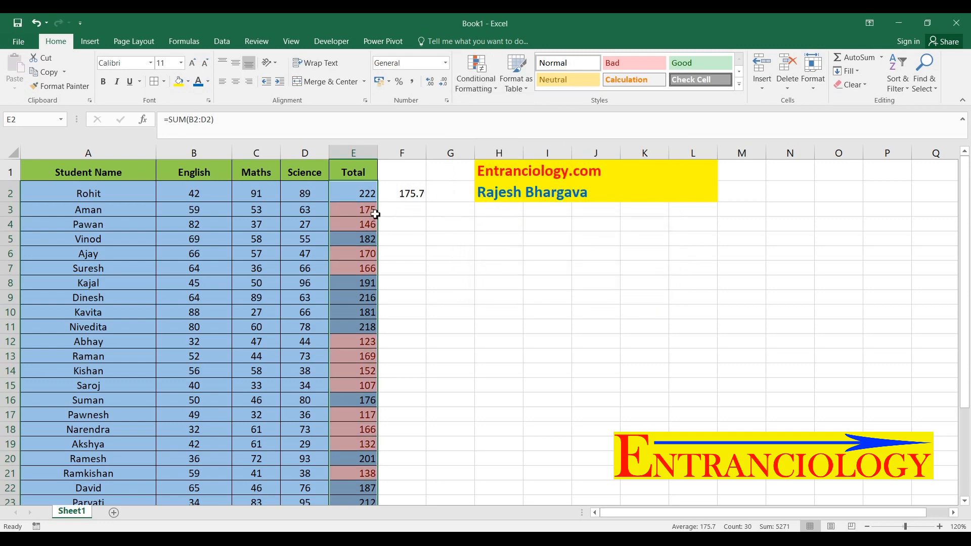
Step: Check the cells highlighted by the Below Average rule down the Total column against the average in F2
{"action": "left_click", "coordinate": [375, 214]}
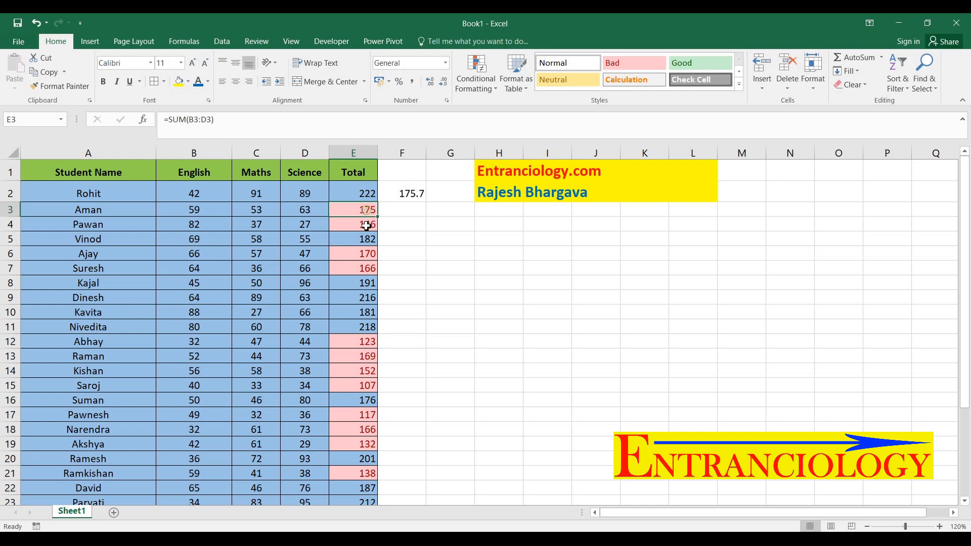
{"action": "left_click", "coordinate": [368, 253]}
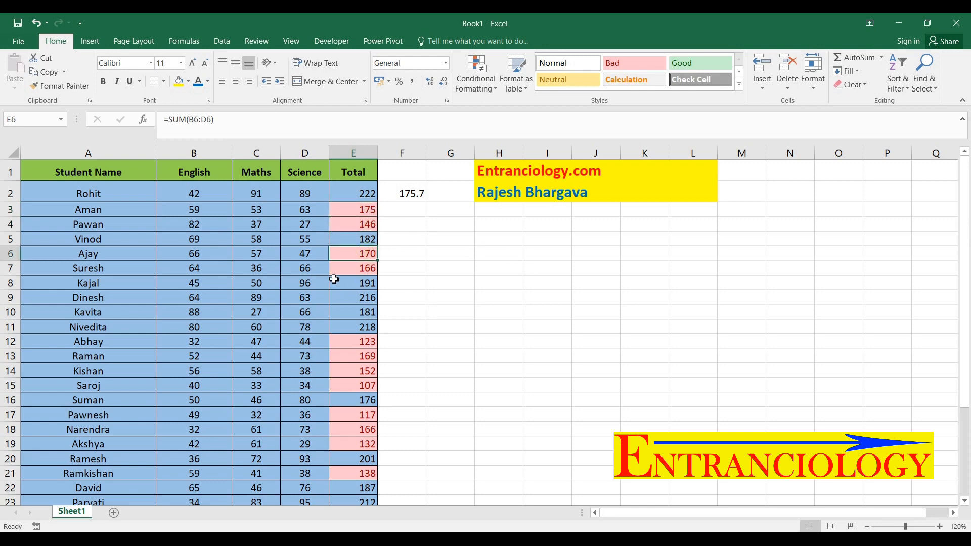
{"action": "left_click", "coordinate": [375, 267]}
{"action": "scroll", "coordinate": [371, 311], "scroll_direction": "down", "scroll_amount": 2}
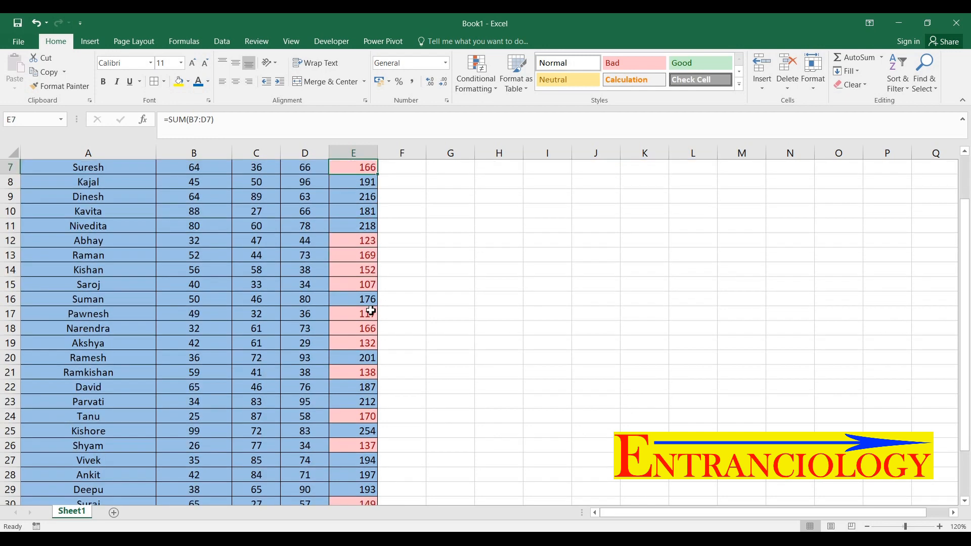
{"action": "scroll", "coordinate": [354, 310], "scroll_direction": "down", "scroll_amount": 3}
{"action": "left_click", "coordinate": [364, 372]}
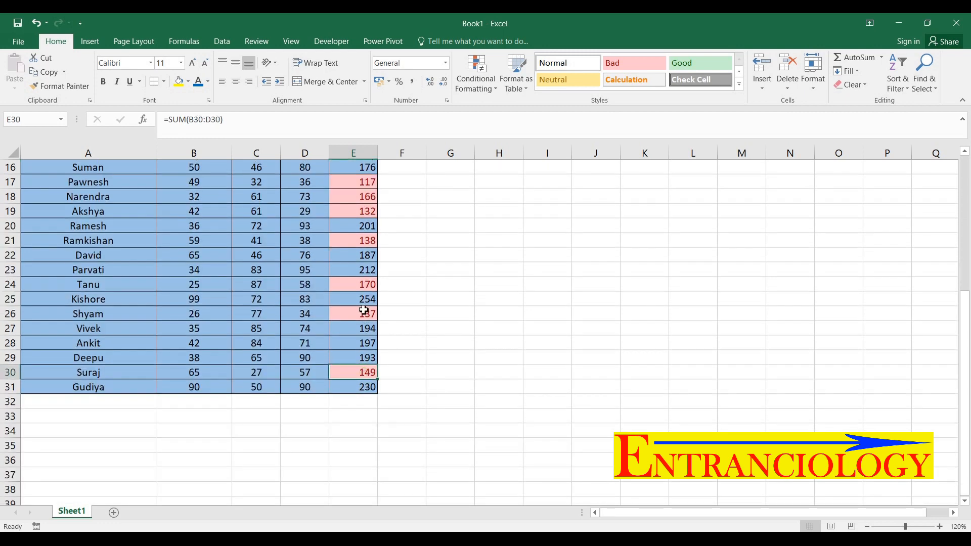
{"action": "left_click", "coordinate": [364, 310]}
{"action": "scroll", "coordinate": [457, 310], "scroll_direction": "up", "scroll_amount": 5}
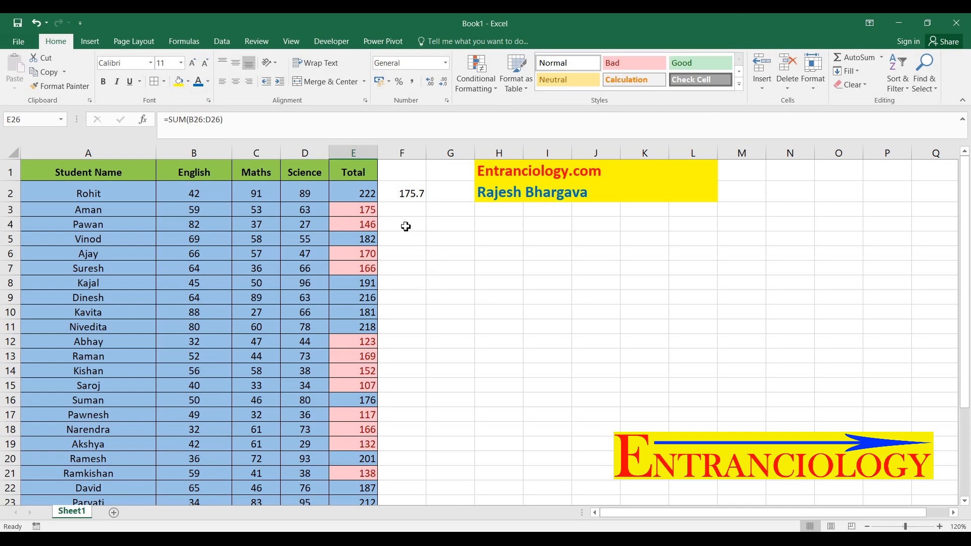
Step: View the available Top/Bottom Rules and Data Bars options for conditional formatting
{"action": "left_click", "coordinate": [475, 81]}
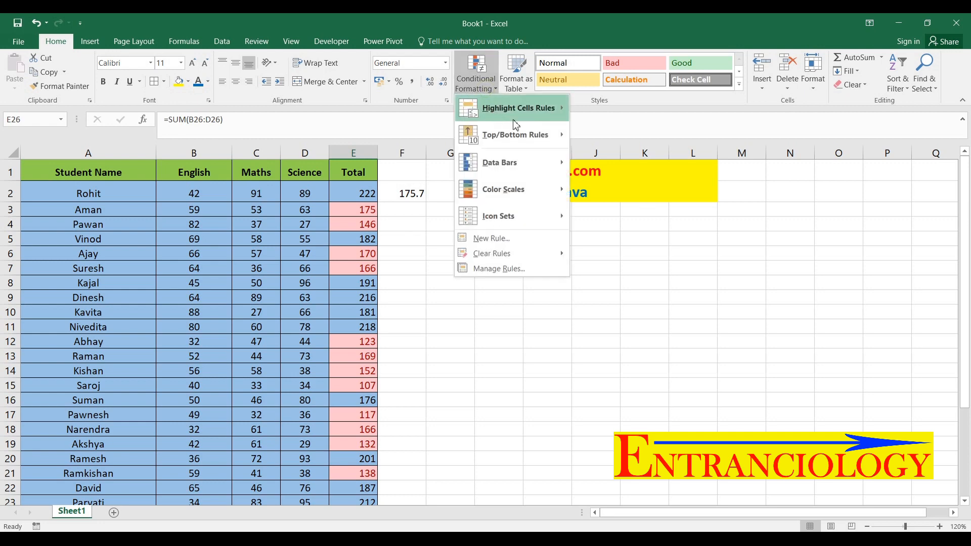
{"action": "mouse_move", "coordinate": [507, 136]}
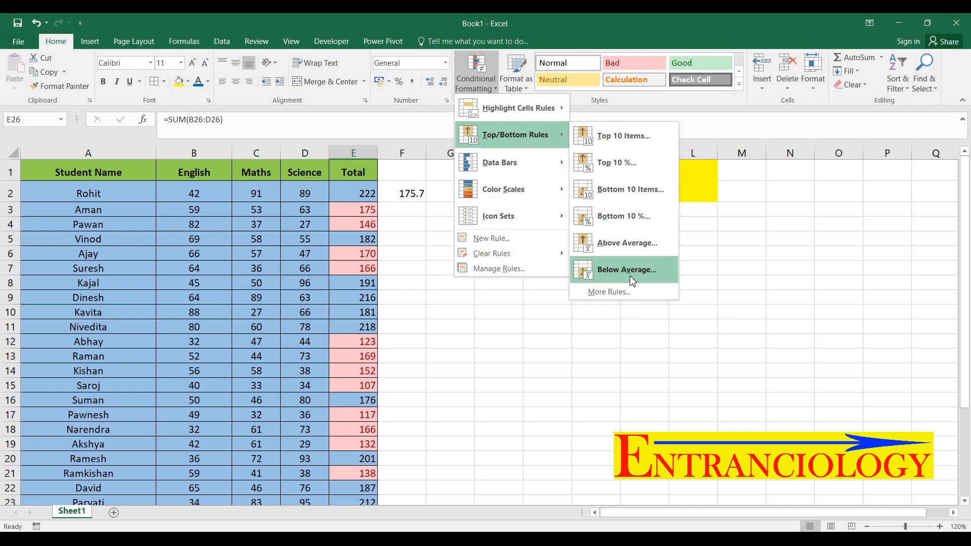
{"action": "mouse_move", "coordinate": [521, 167]}
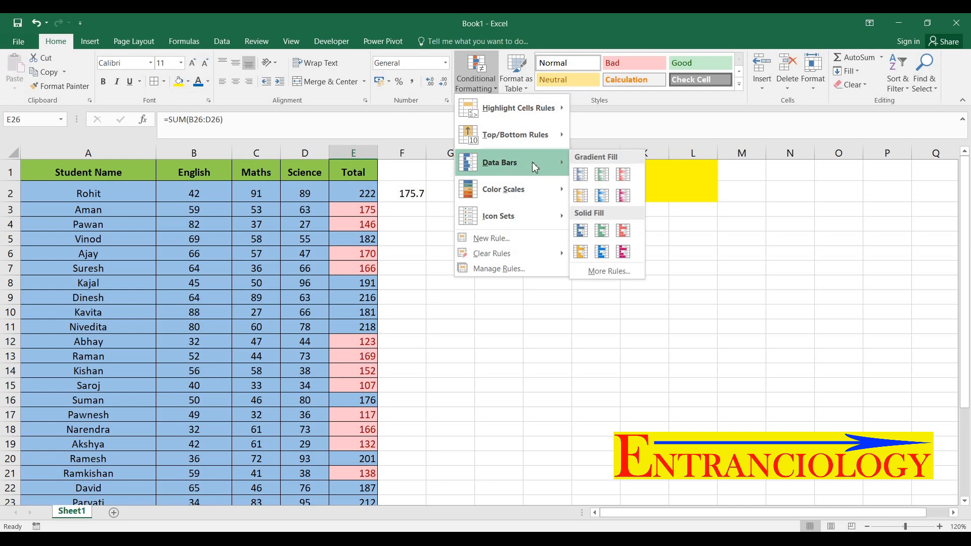
{"action": "left_click", "coordinate": [401, 195]}
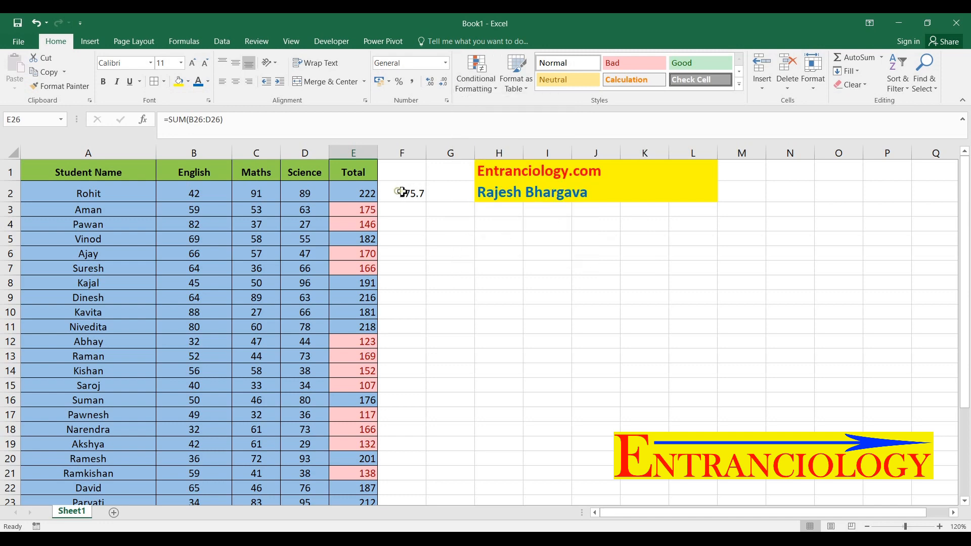
Step: Delete the average formula from cell F2 and review the list of Top/Bottom conditional formatting rules
{"action": "left_click", "coordinate": [414, 193]}
{"action": "key", "text": "Delete"}
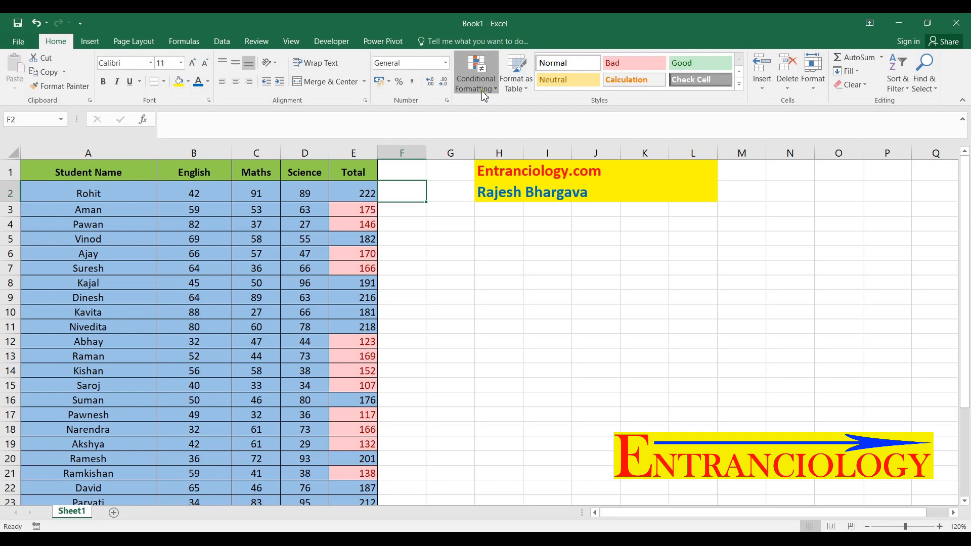
{"action": "left_click", "coordinate": [476, 76]}
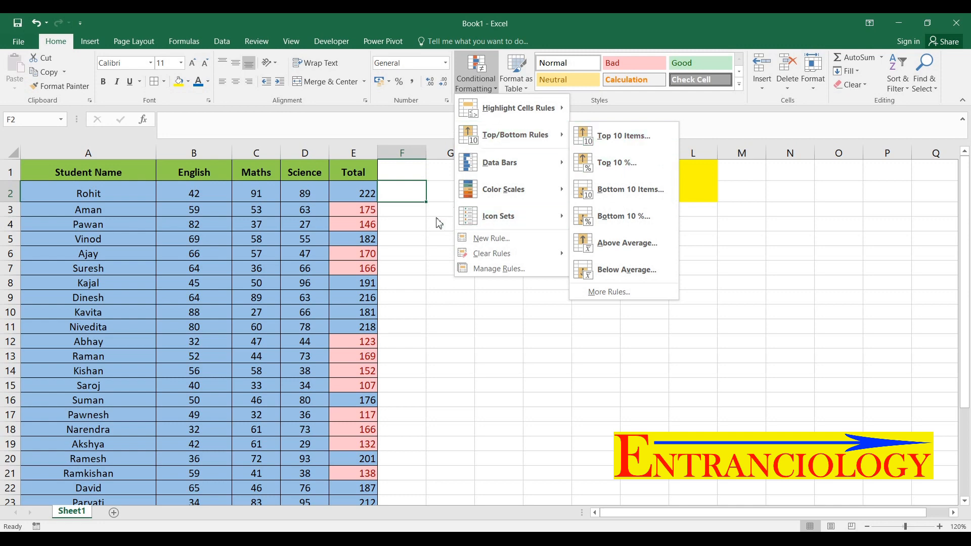
{"action": "left_click", "coordinate": [412, 195]}
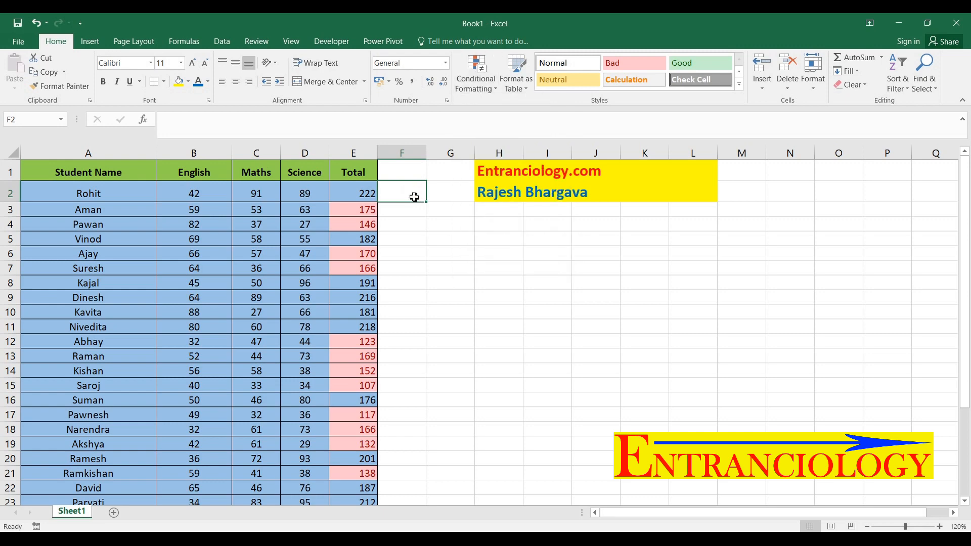